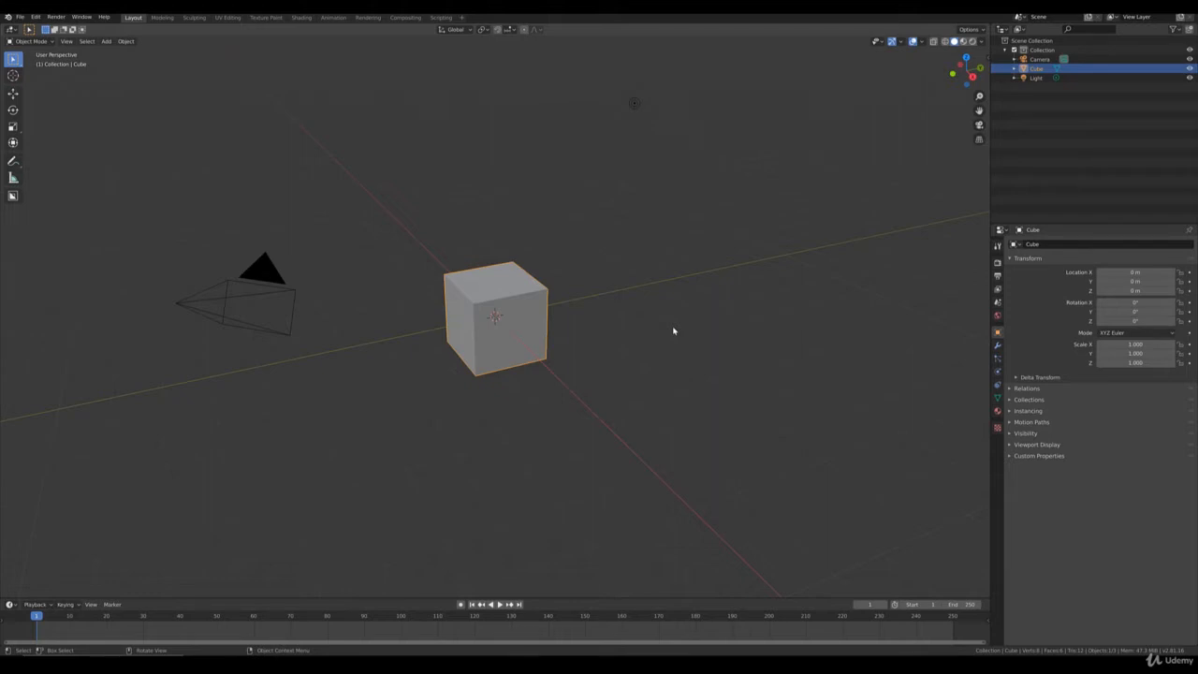
Delete the default cube and the light, keeping only the camera in the scene
{"action": "left_click", "coordinate": [475, 315]}
{"action": "key", "text": "Delete"}
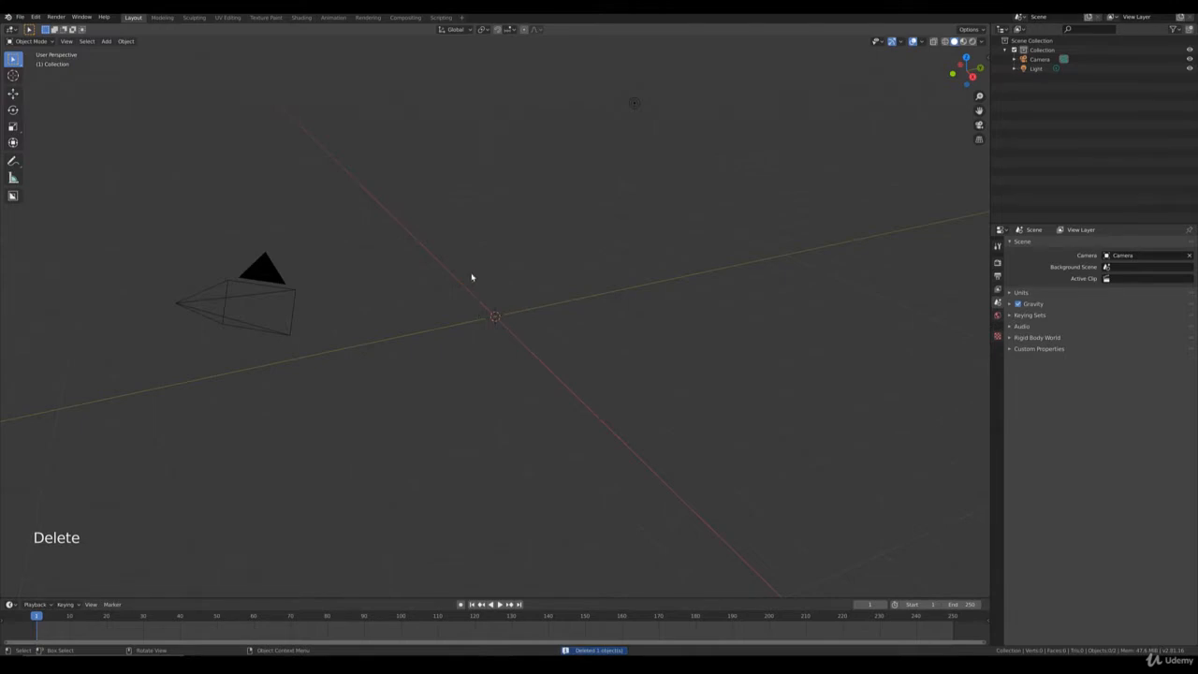
{"action": "left_click", "coordinate": [634, 107]}
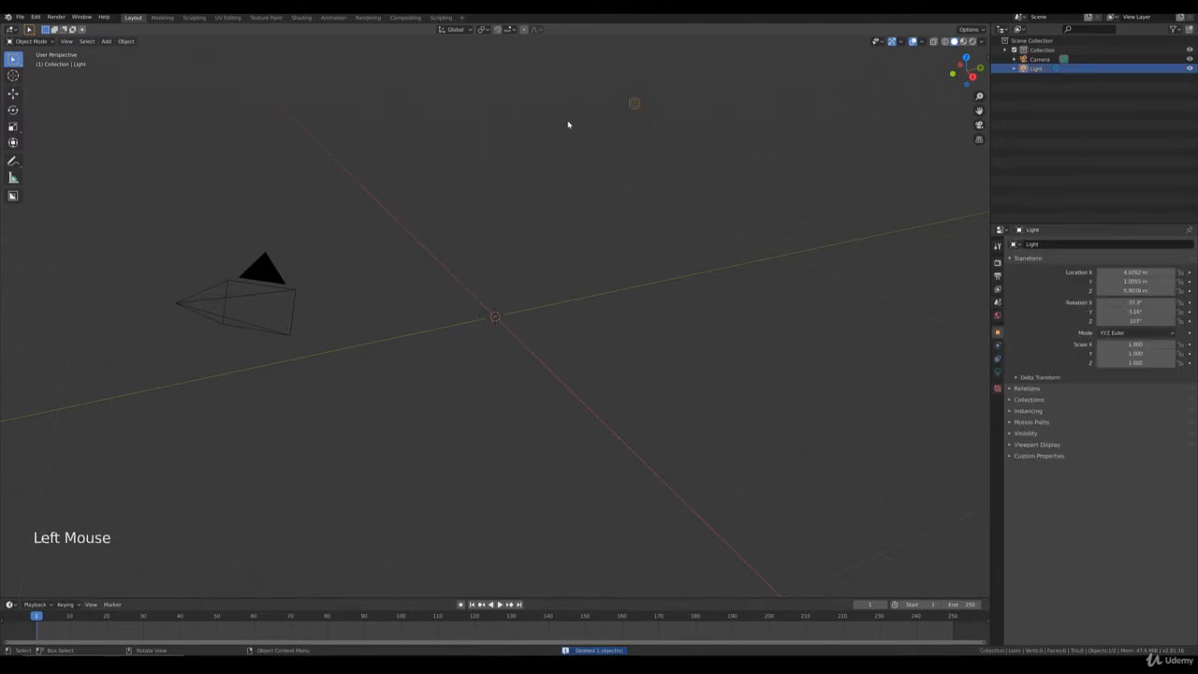
{"action": "key", "text": "Delete"}
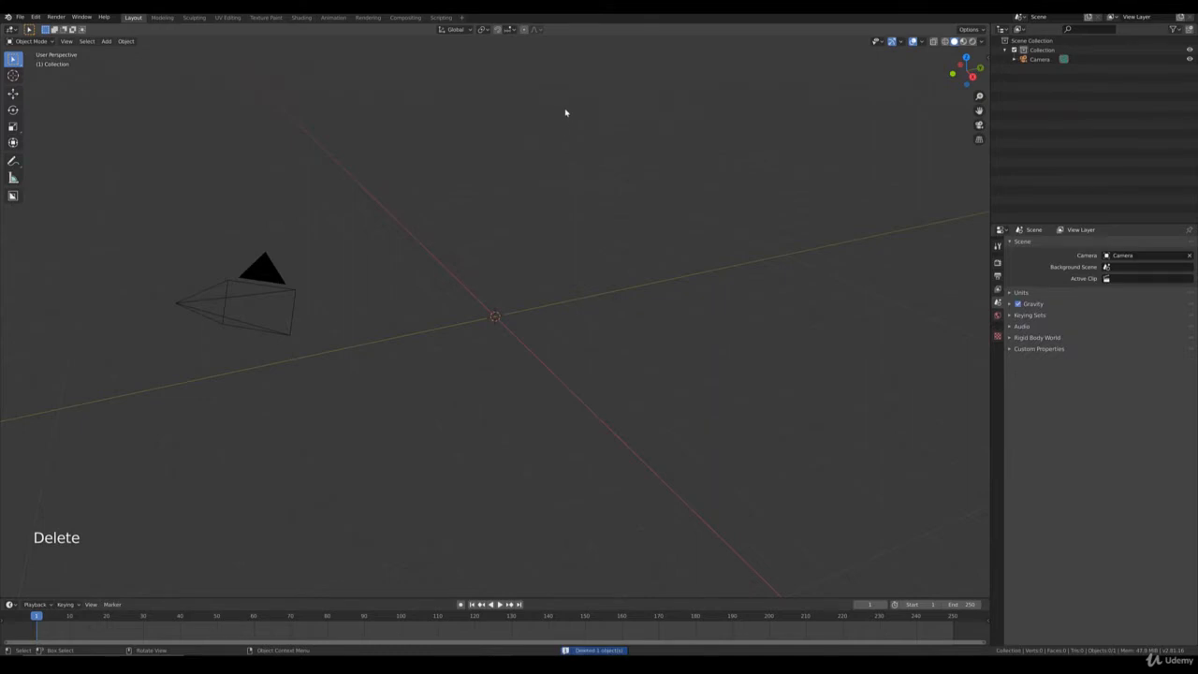
Add a UV sphere mesh at the world origin and inspect its faceted surface up close
{"action": "left_click", "coordinate": [106, 42]}
{"action": "mouse_move", "coordinate": [131, 53]}
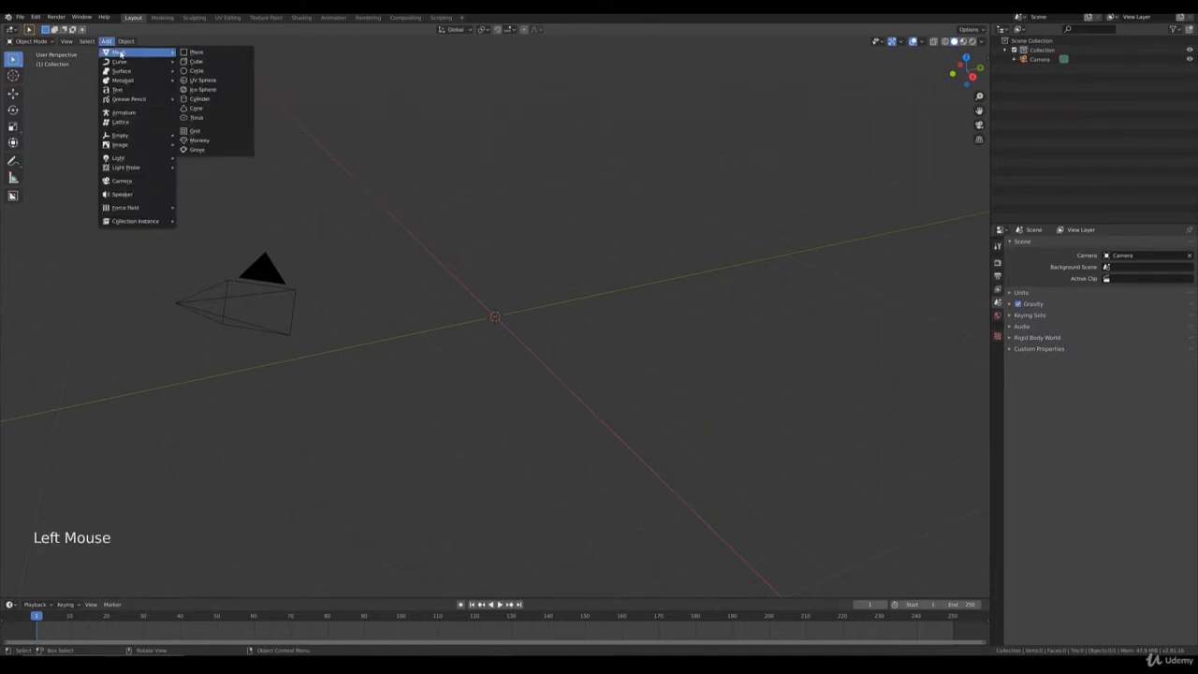
{"action": "left_click", "coordinate": [204, 82]}
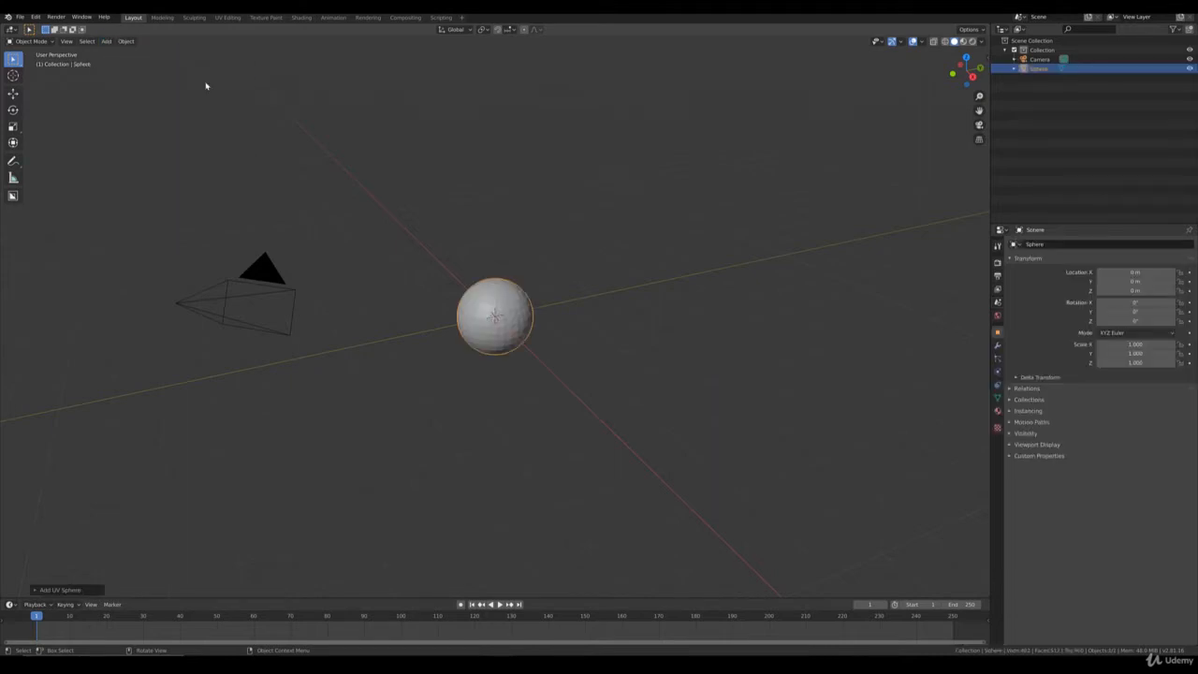
{"action": "scroll", "coordinate": [558, 374], "scroll_direction": "up", "scroll_amount": 7}
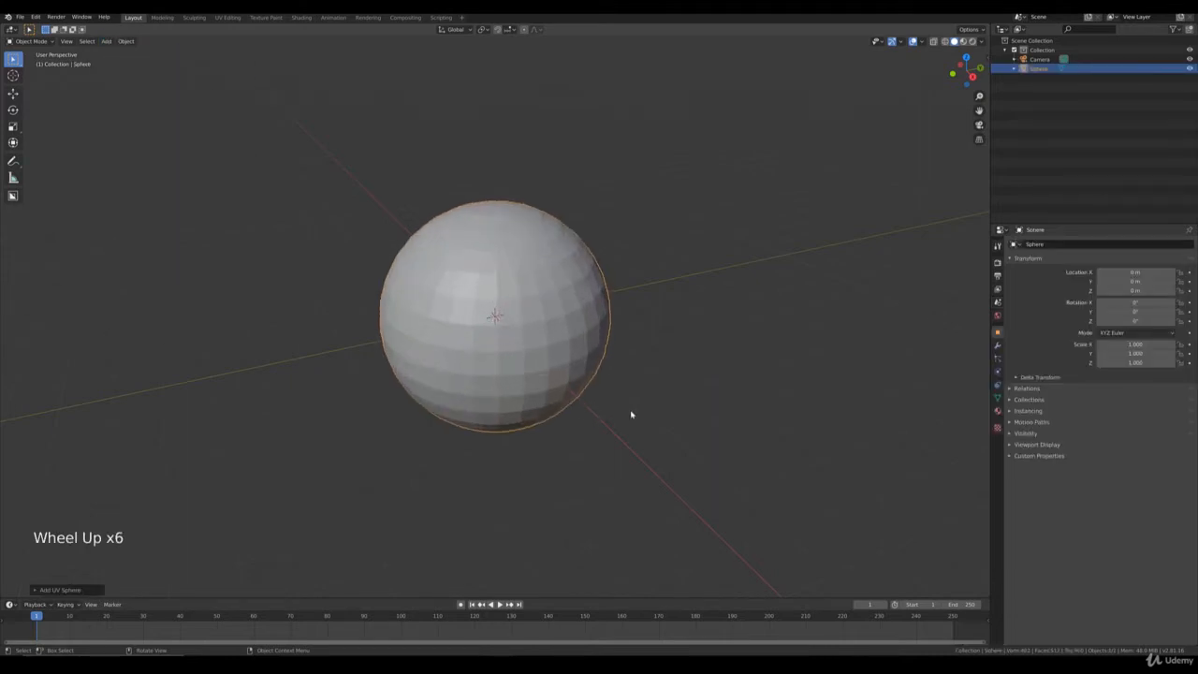
{"action": "mouse_move", "coordinate": [628, 433]}
{"action": "middle_mouse_down"}
{"action": "mouse_move", "coordinate": [643, 427]}
{"action": "mouse_move", "coordinate": [615, 439]}
{"action": "middle_mouse_up"}
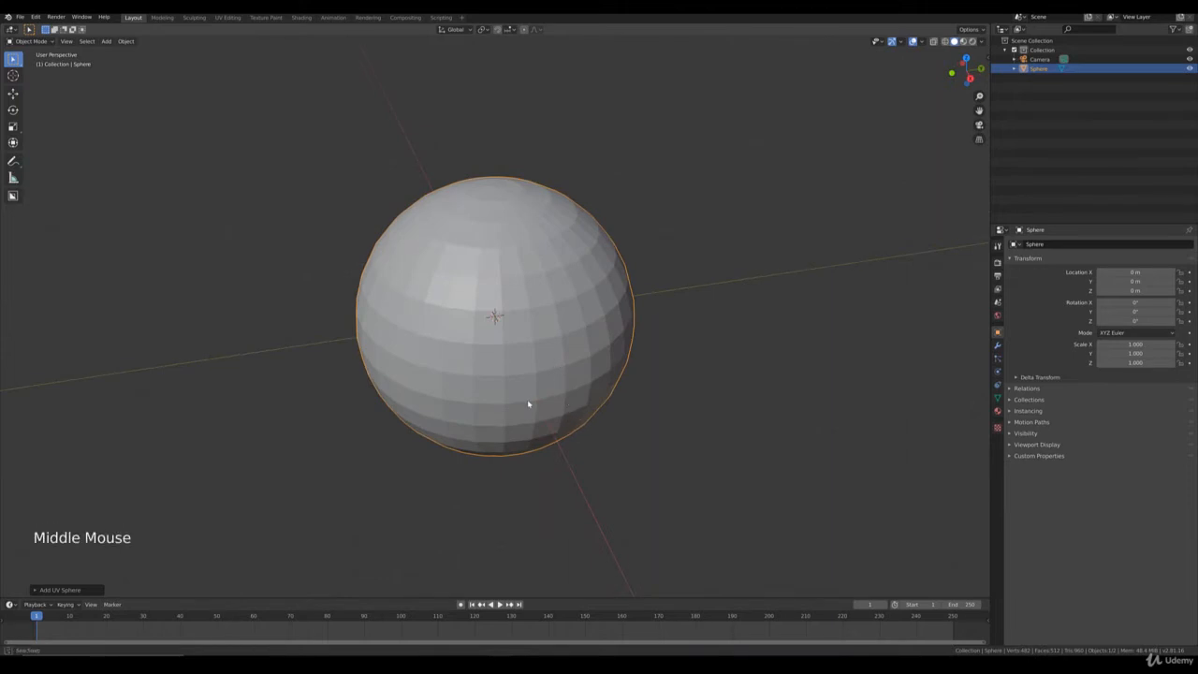
{"action": "middle_click_drag", "start_coordinate": [529, 406], "coordinate": [609, 437]}
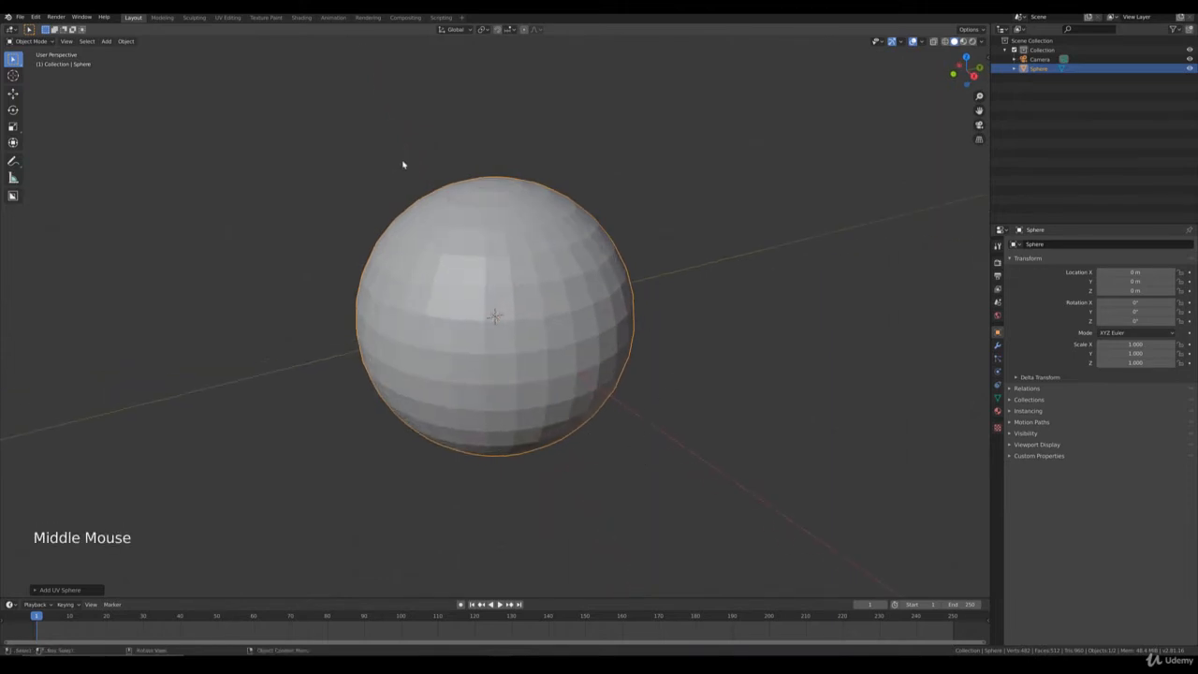
Compare smooth and flat shading on the sphere, finishing with Shade Smooth applied
{"action": "left_click", "coordinate": [126, 41]}
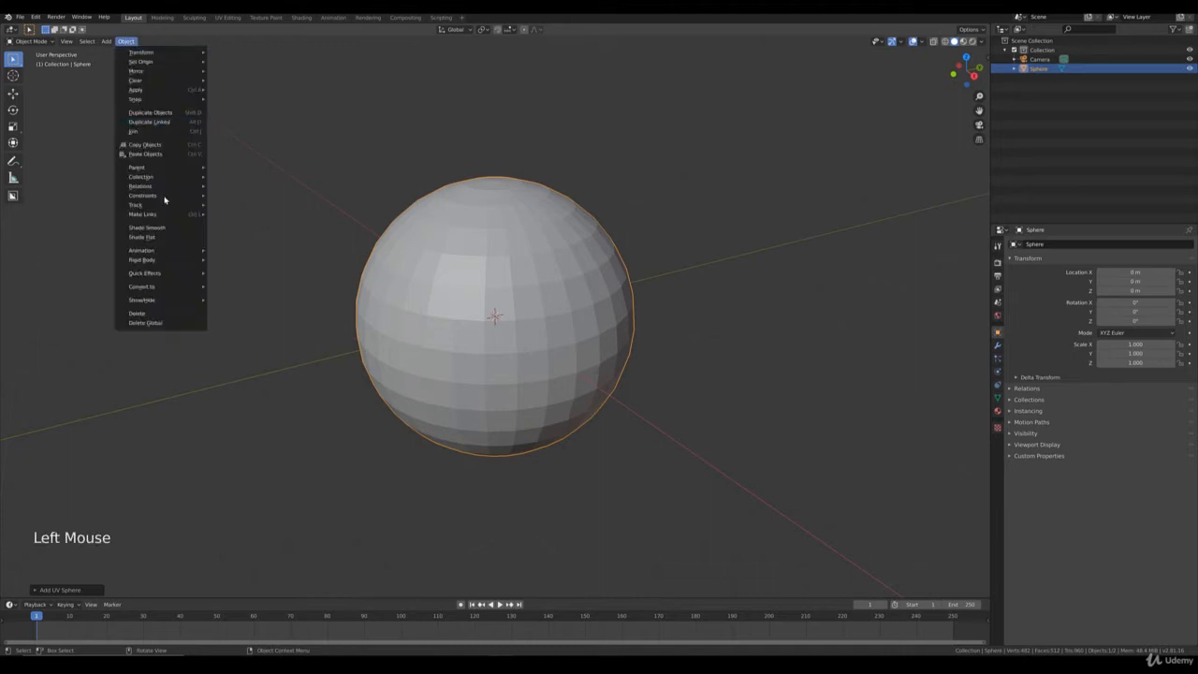
{"action": "left_click", "coordinate": [150, 233]}
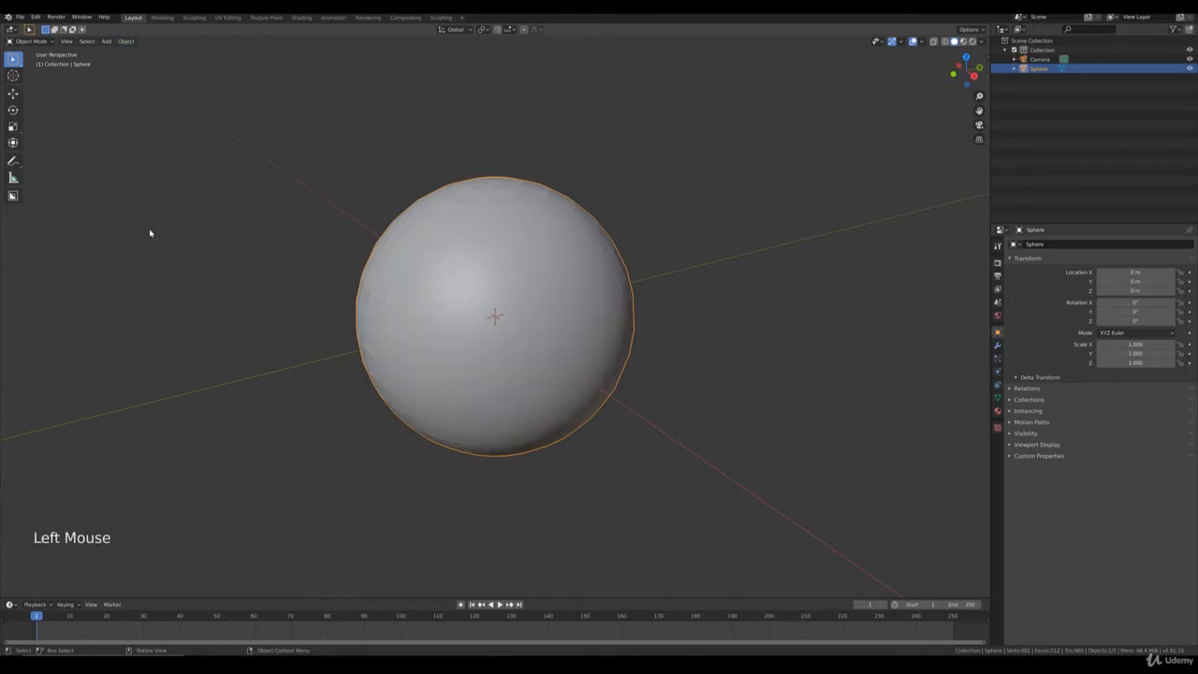
{"action": "left_click", "coordinate": [125, 41]}
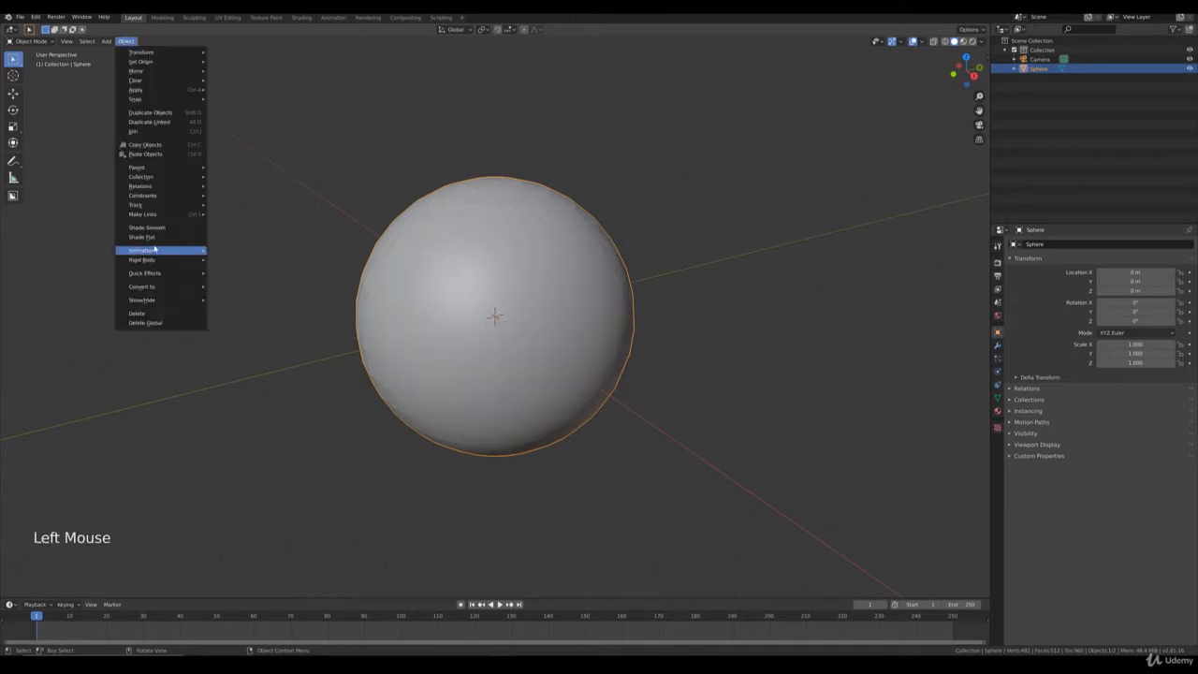
{"action": "left_click", "coordinate": [155, 239]}
{"action": "left_click", "coordinate": [126, 41]}
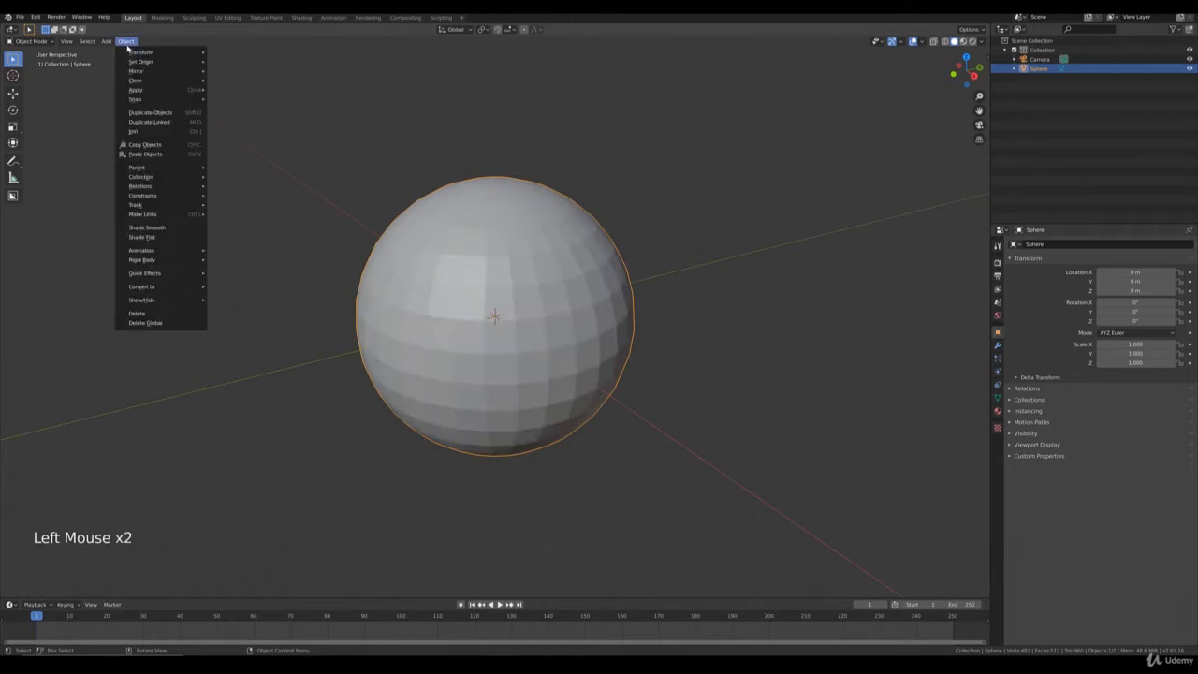
{"action": "left_click", "coordinate": [155, 232]}
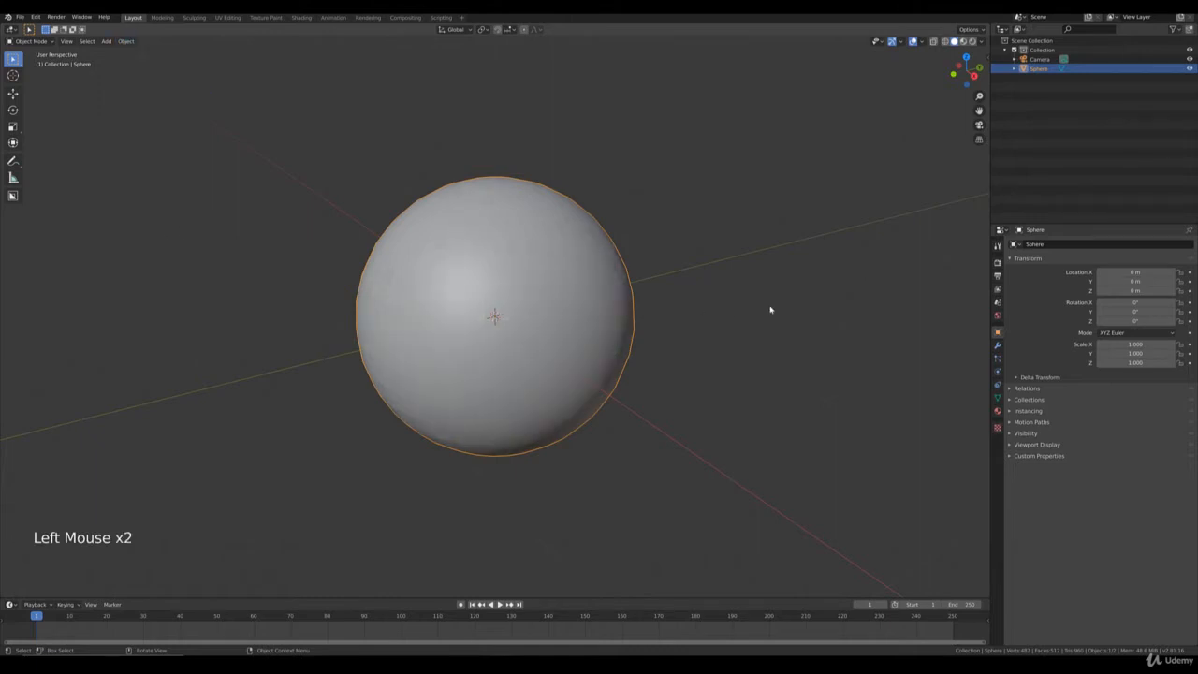
Move the camera in top view onto the Y axis in front of the sphere, at about X 0 m, Y -5.73 m
{"action": "scroll", "coordinate": [804, 321], "scroll_direction": "down", "scroll_amount": 4}
{"action": "middle_click_drag", "start_coordinate": [663, 339], "coordinate": [636, 345]}
{"action": "scroll", "coordinate": [635, 343], "scroll_direction": "up", "scroll_amount": 3}
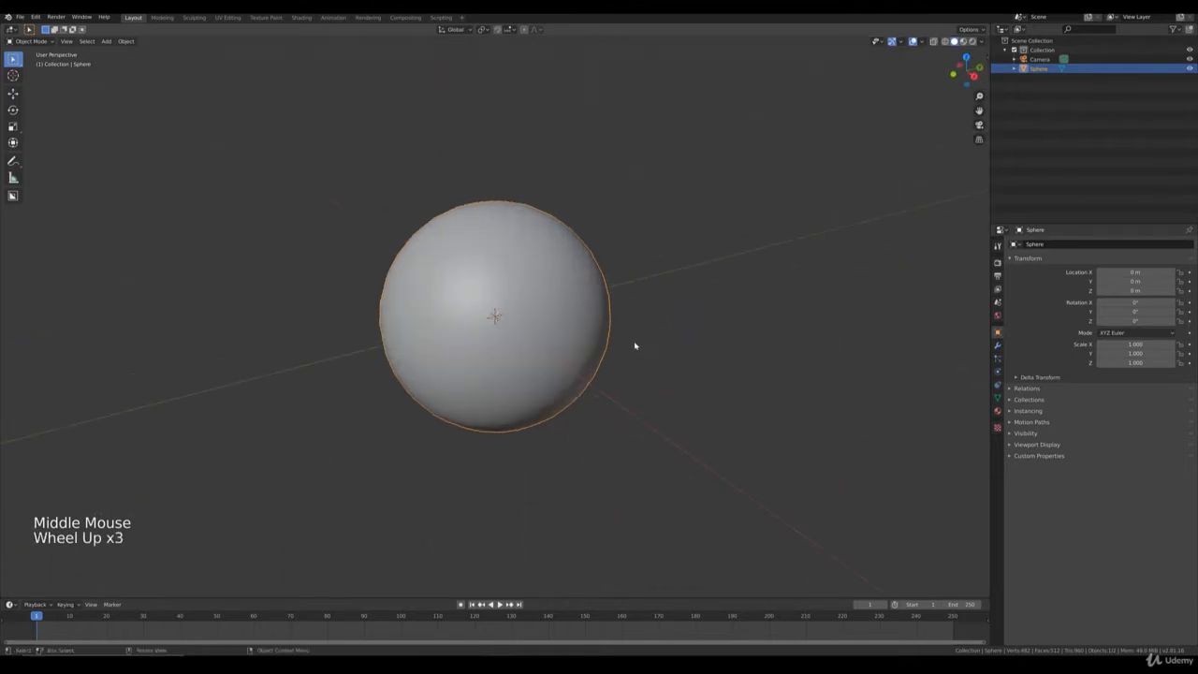
{"action": "scroll", "coordinate": [633, 344], "scroll_direction": "down", "scroll_amount": 7}
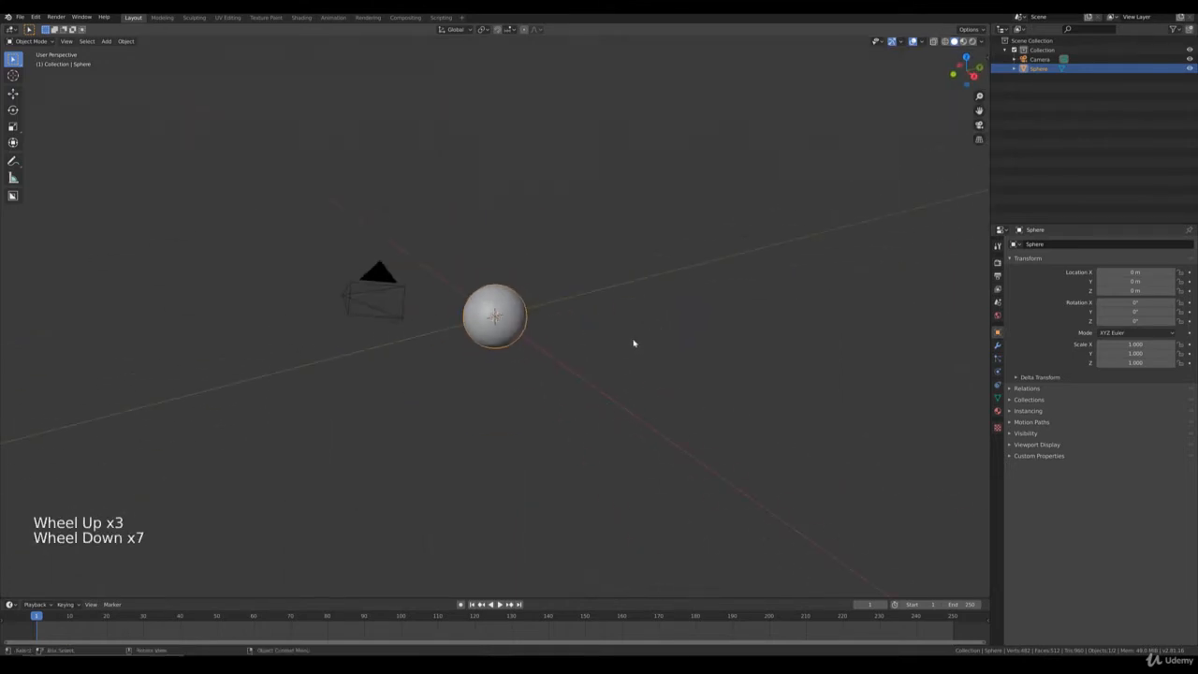
{"action": "left_click", "coordinate": [345, 298]}
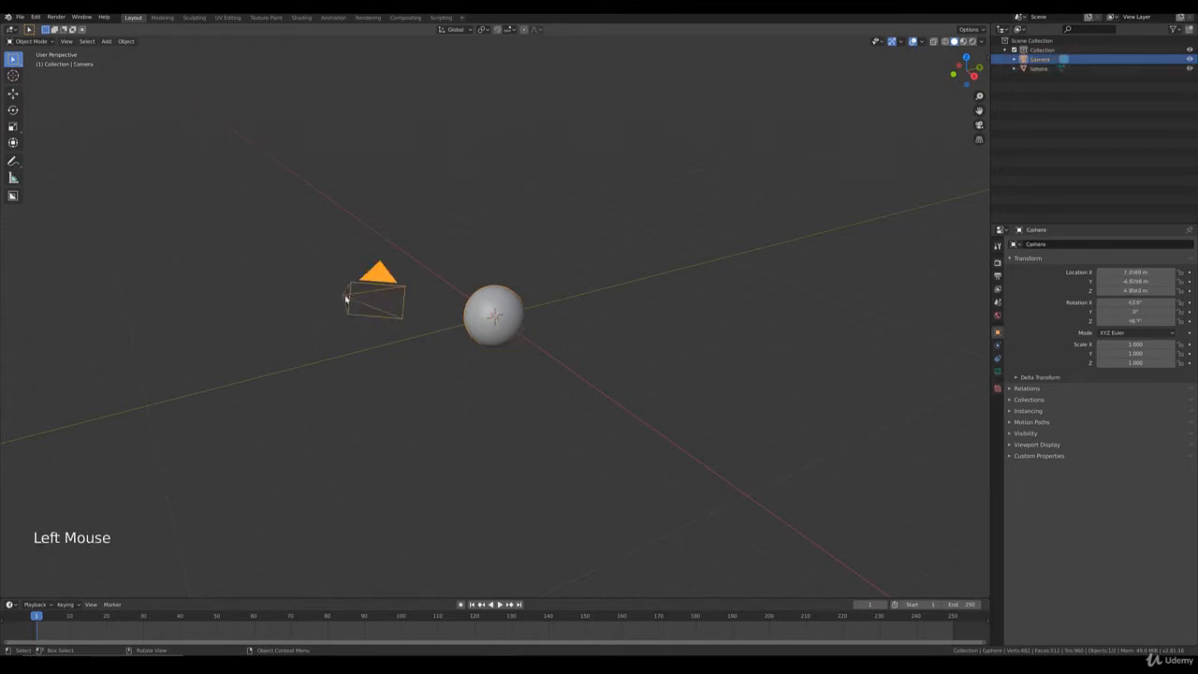
{"action": "key", "text": "KP_0"}
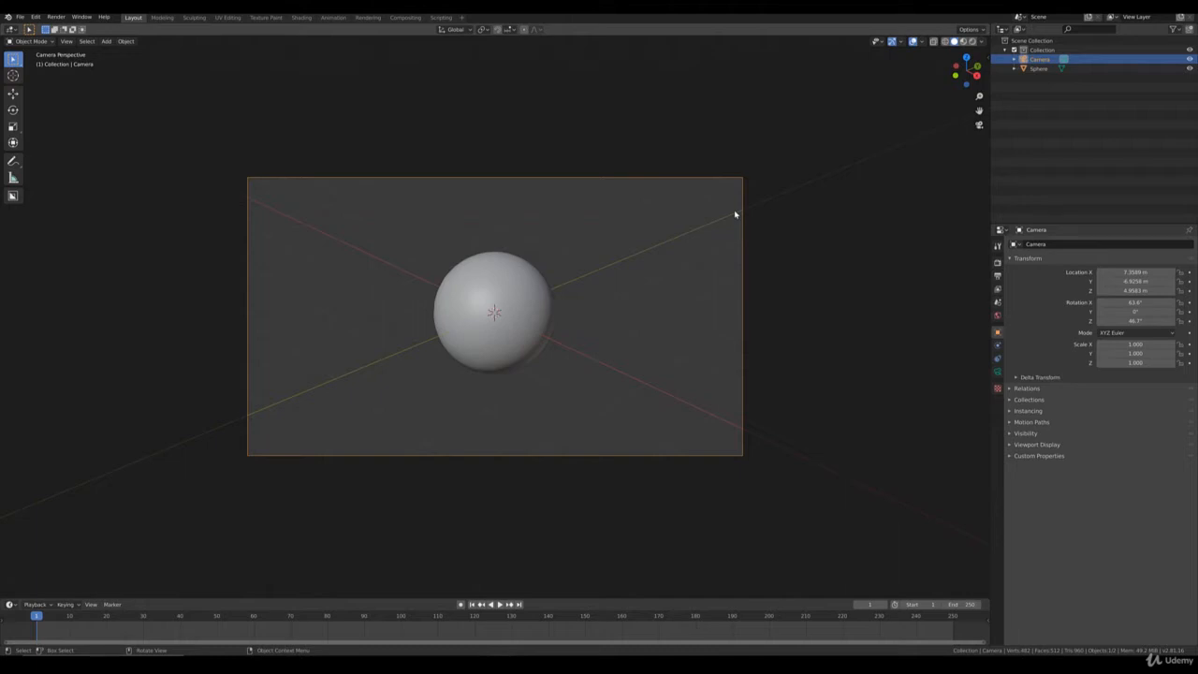
{"action": "key", "text": "KP_7"}
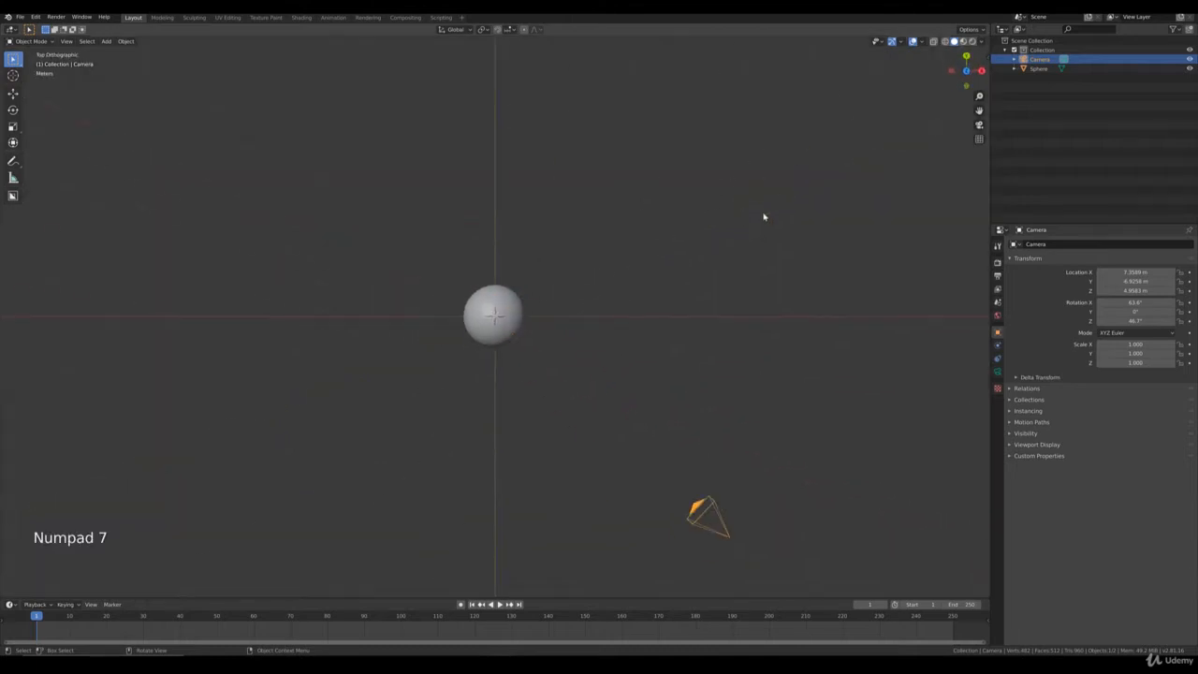
{"action": "key", "text": "g"}
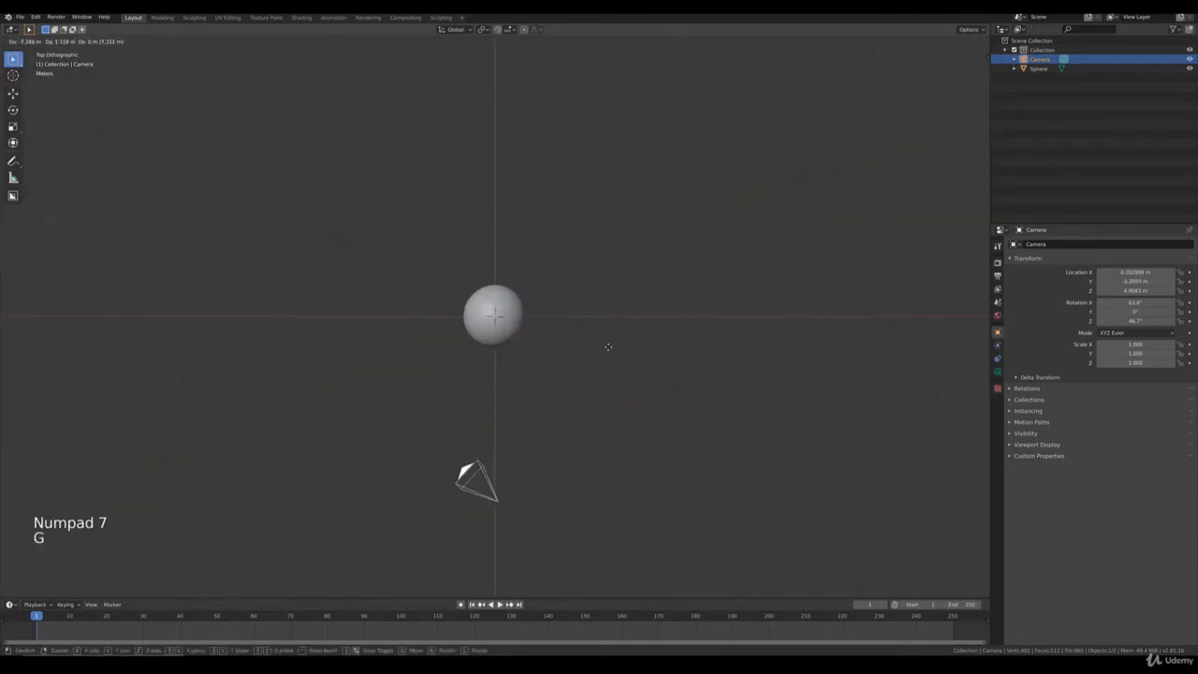
{"action": "key", "text": "shift"}
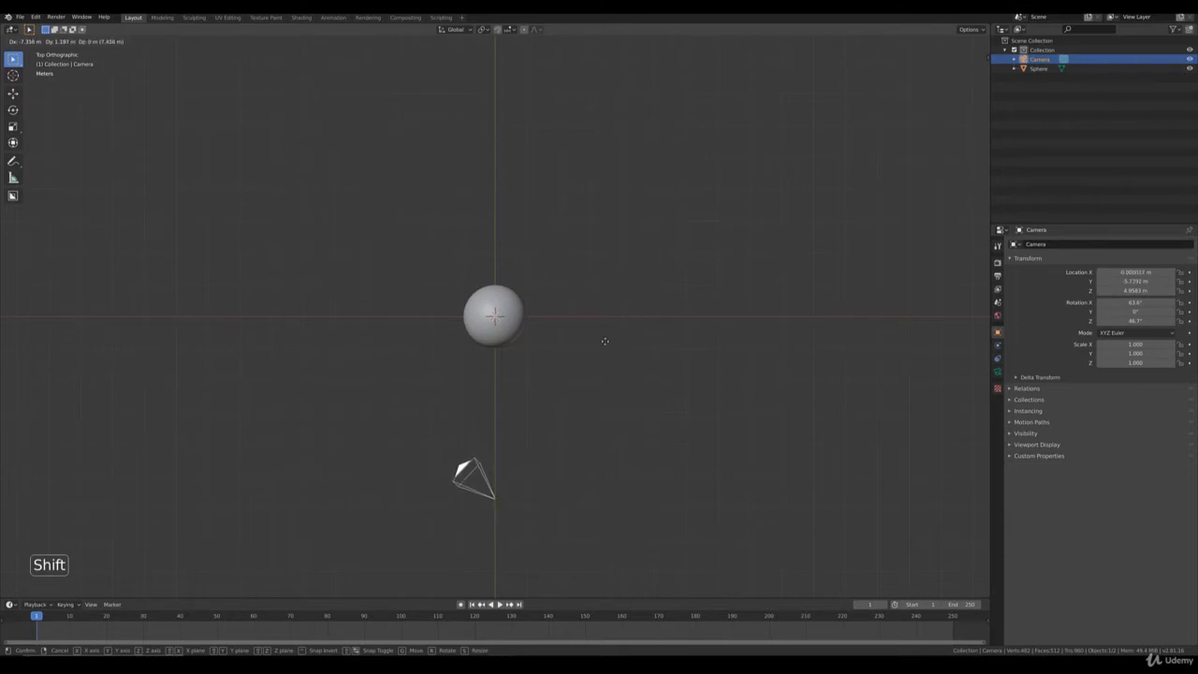
{"action": "left_click", "coordinate": [603, 340]}
Rotate the camera to face along the Y axis, setting its rotation to exactly 90° on X and 0° on Z
{"action": "key", "text": "r"}
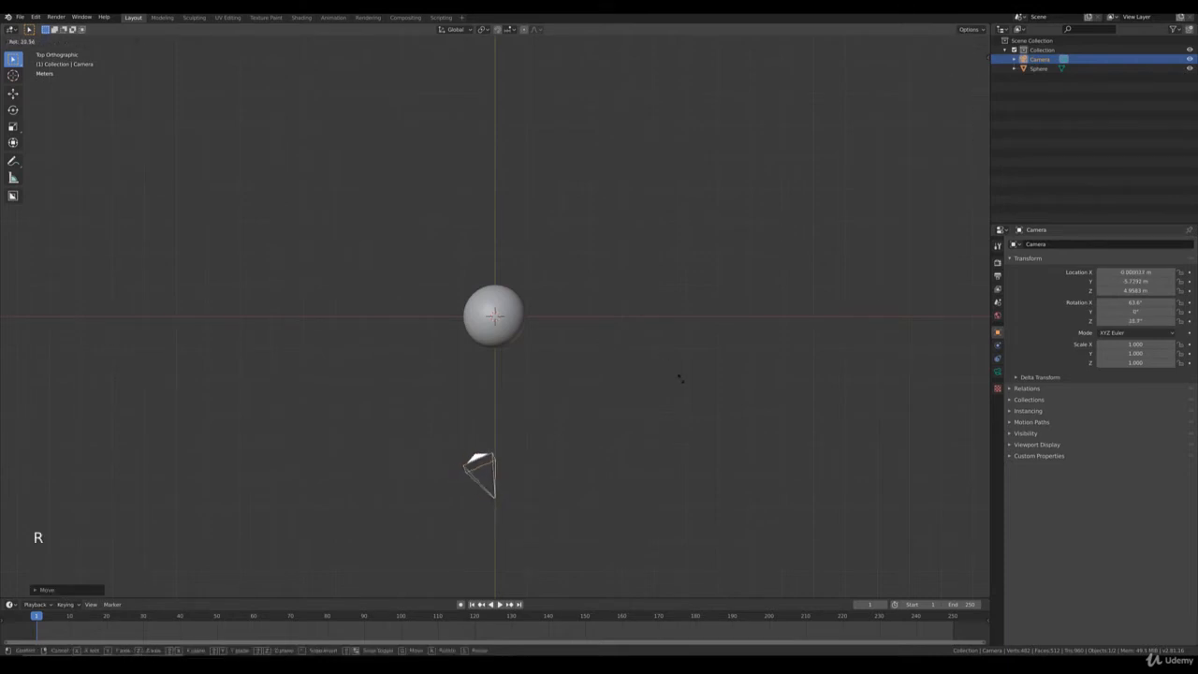
{"action": "left_click", "coordinate": [699, 462]}
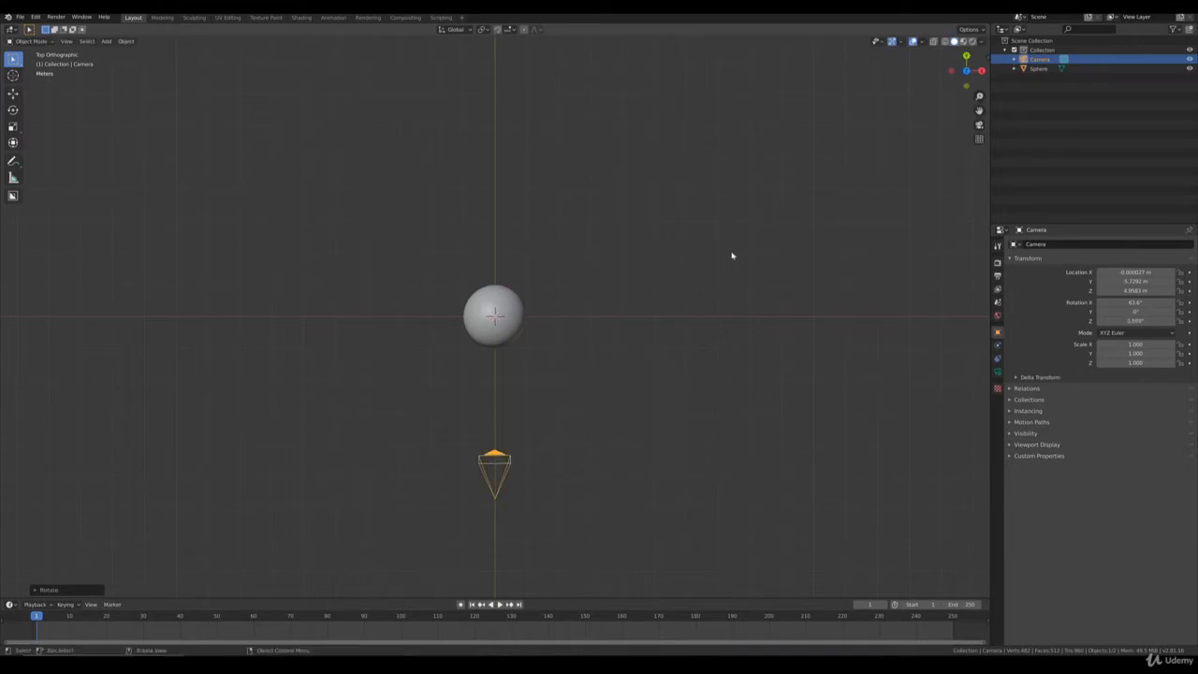
{"action": "left_click", "coordinate": [1134, 302]}
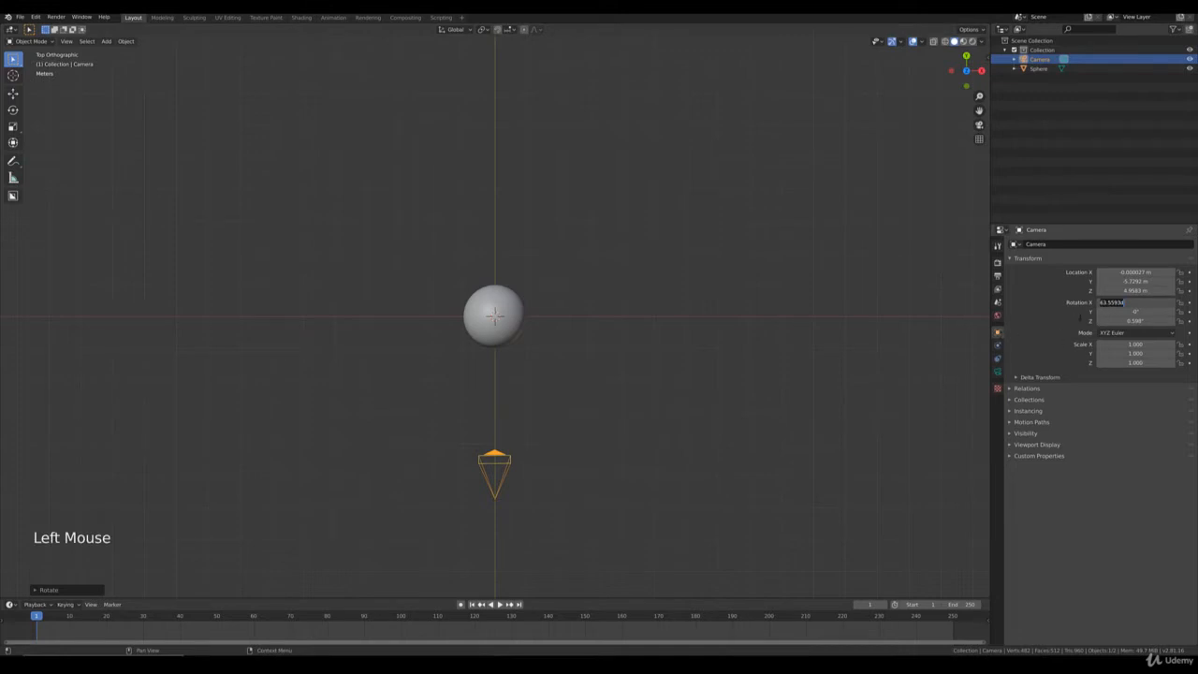
{"action": "type", "text": "90"}
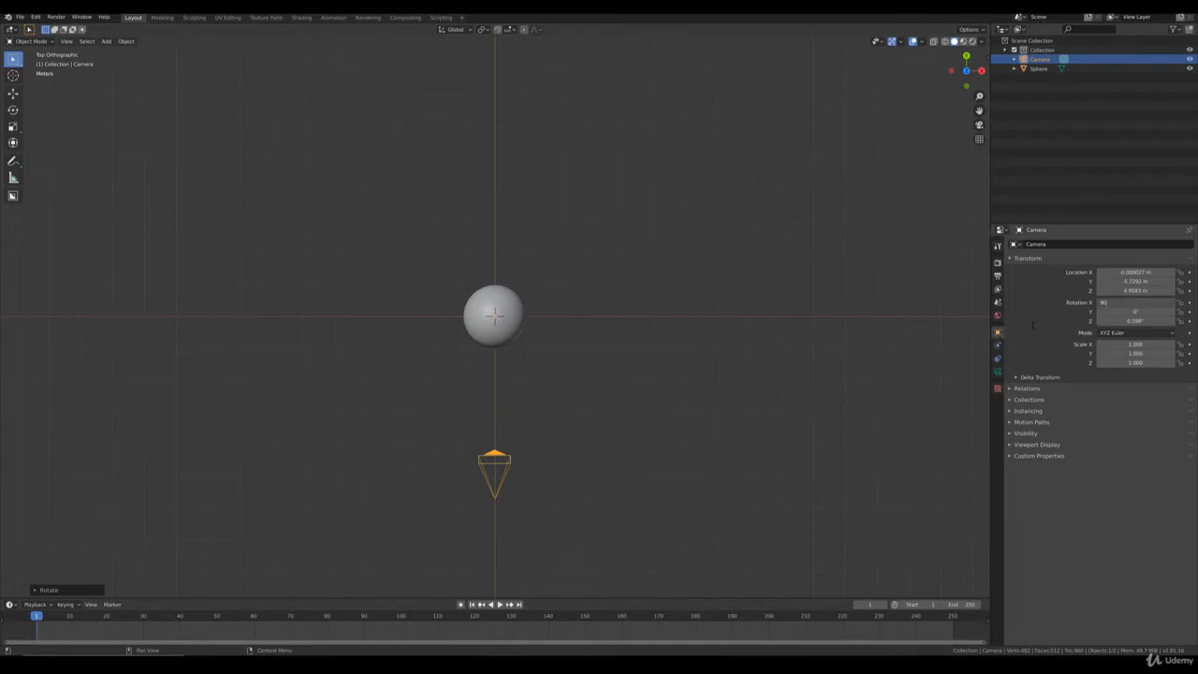
{"action": "key", "text": "Return"}
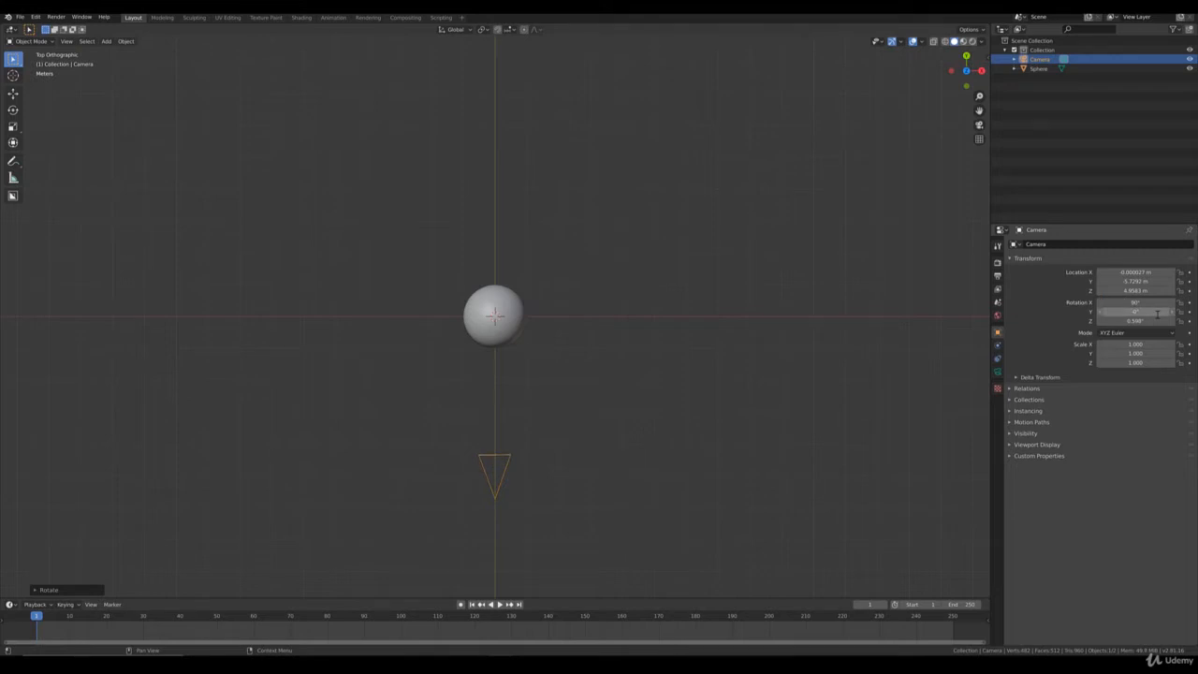
{"action": "left_click", "coordinate": [1155, 320]}
{"action": "type", "text": "0"}
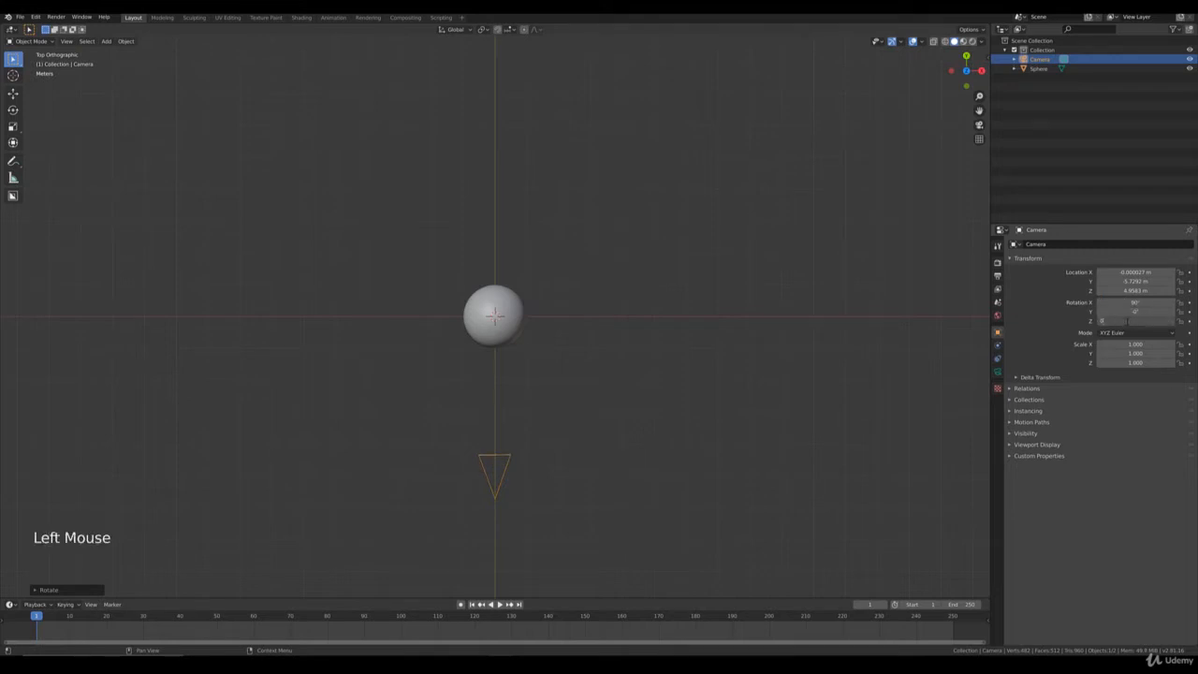
{"action": "left_click", "coordinate": [551, 454]}
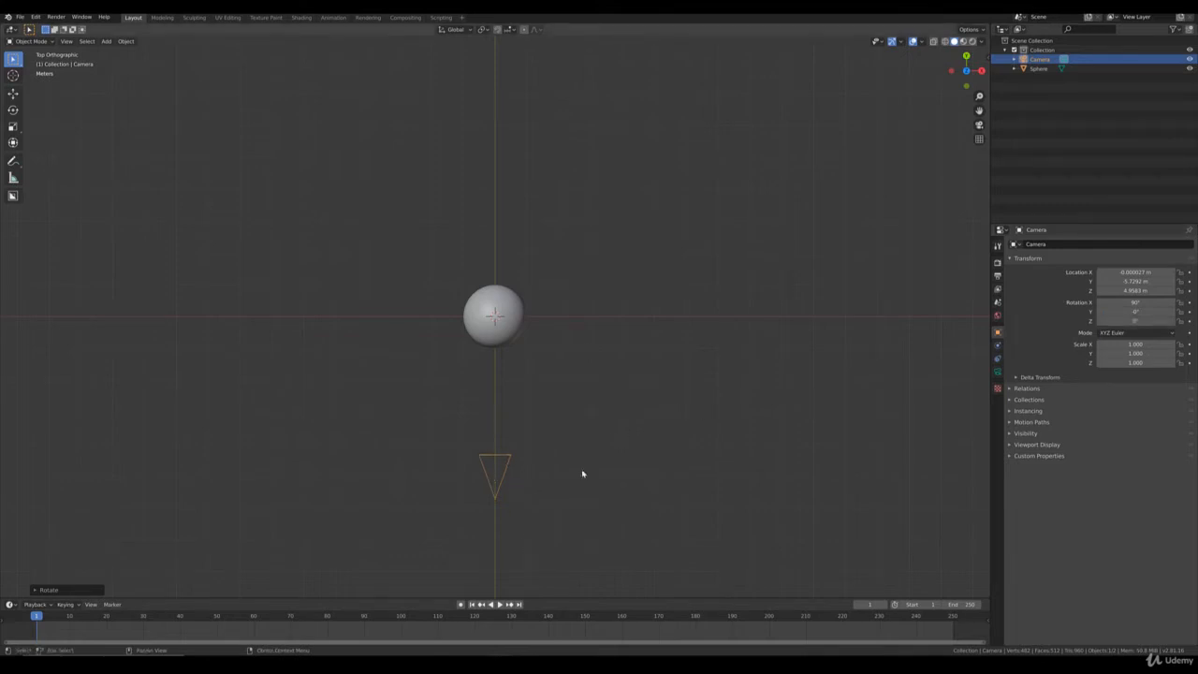
Lower the camera along the Z axis in camera view to about -0.02 m, centring the sphere in the frame
{"action": "key", "text": "KP_0"}
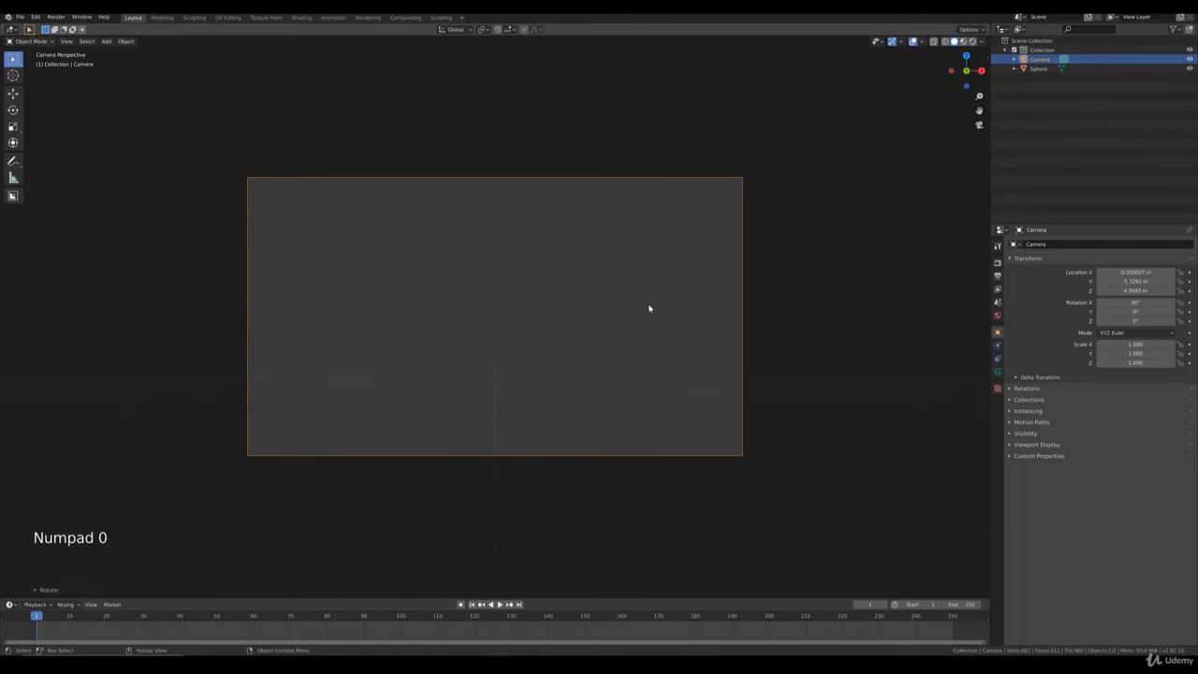
{"action": "key", "text": "g"}
{"action": "key", "text": "z"}
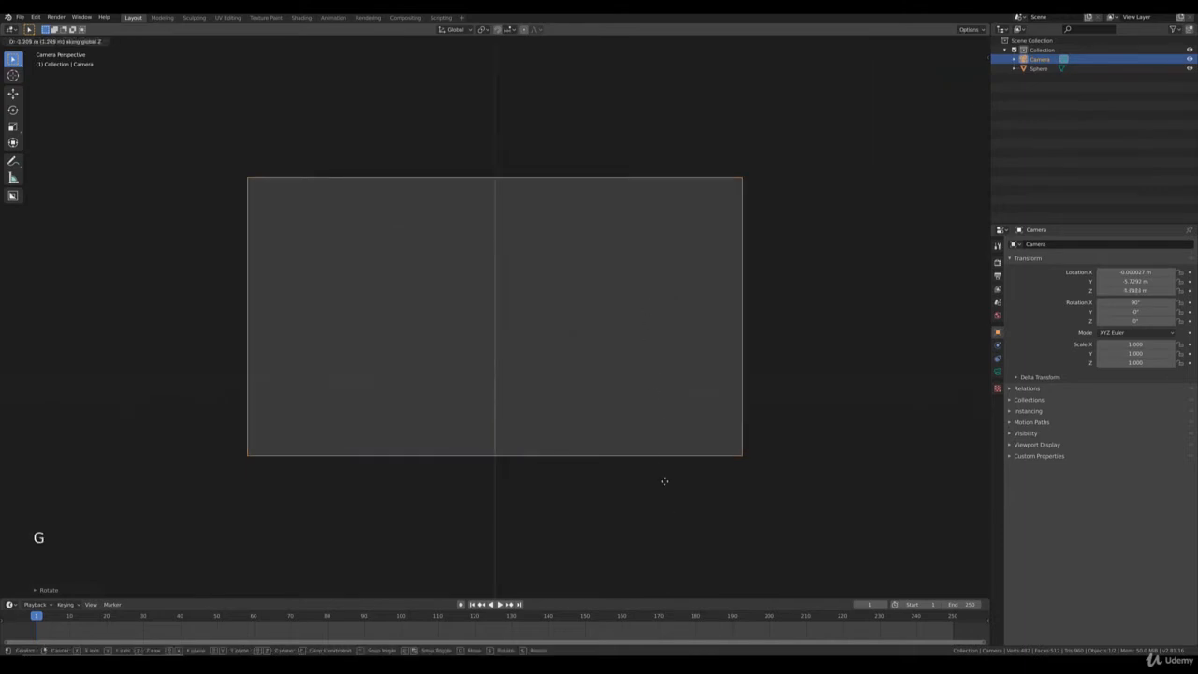
{"action": "left_click", "coordinate": [733, 307]}
{"action": "scroll", "coordinate": [680, 297], "scroll_direction": "up", "scroll_amount": 2}
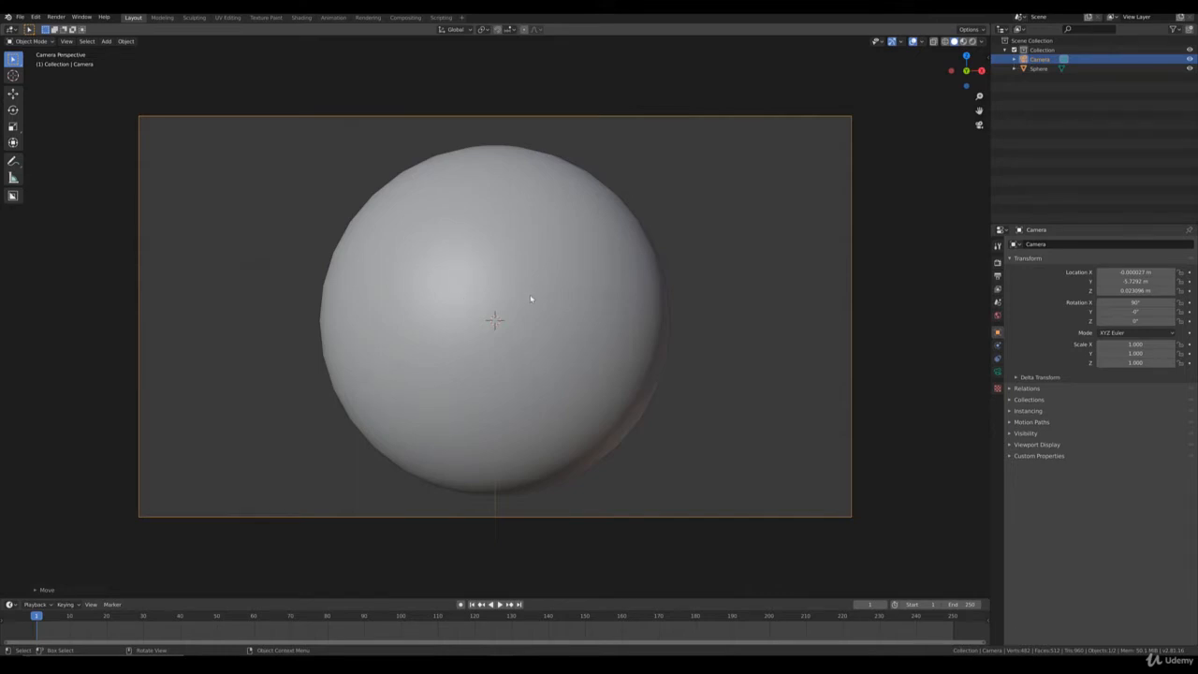
Add a Subdivision Surface modifier to the sphere and raise its viewport subdivisions to 2
{"action": "left_click", "coordinate": [558, 247]}
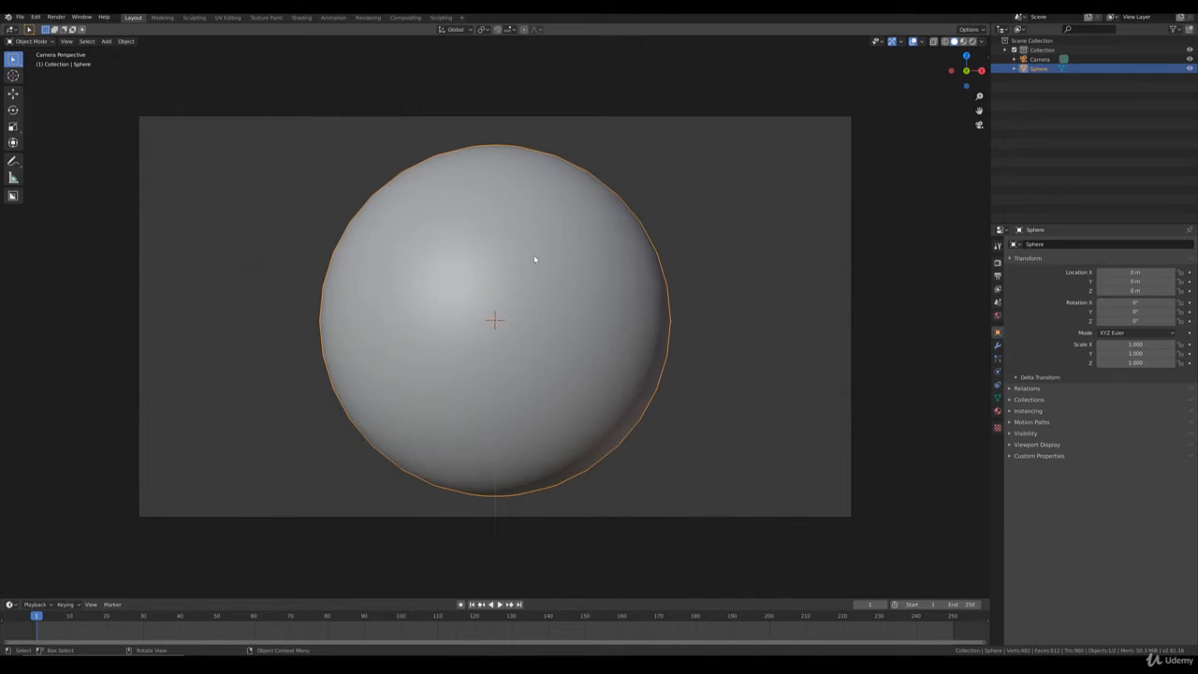
{"action": "left_click", "coordinate": [997, 345]}
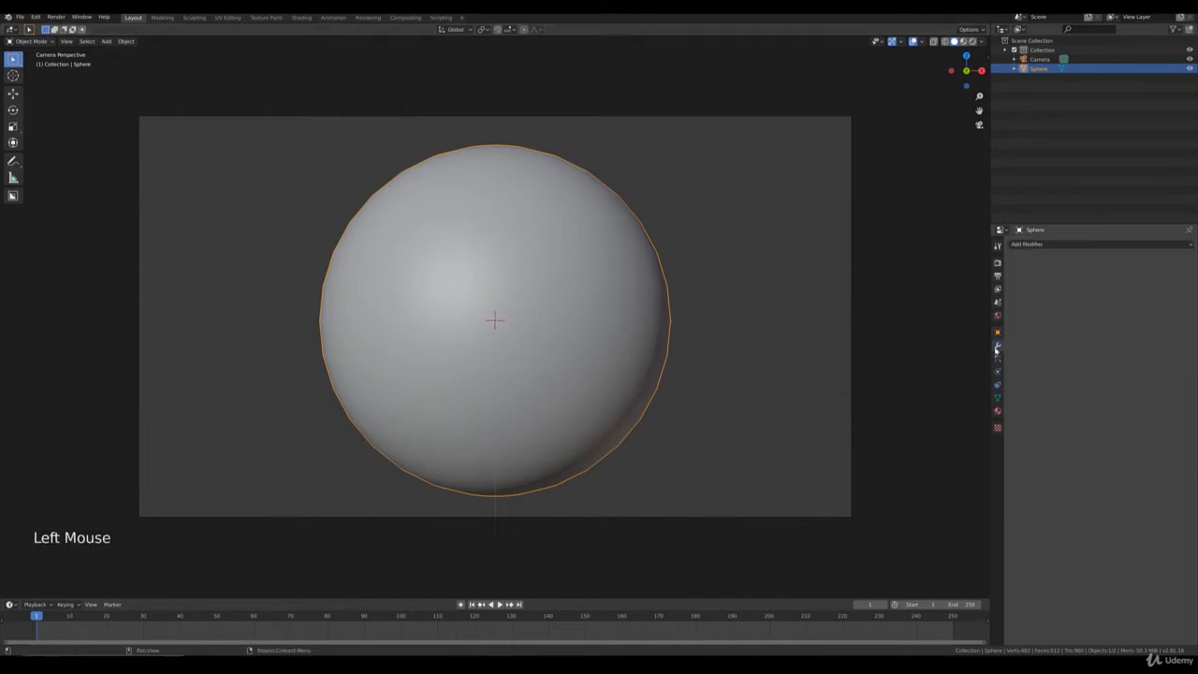
{"action": "left_click", "coordinate": [1038, 245]}
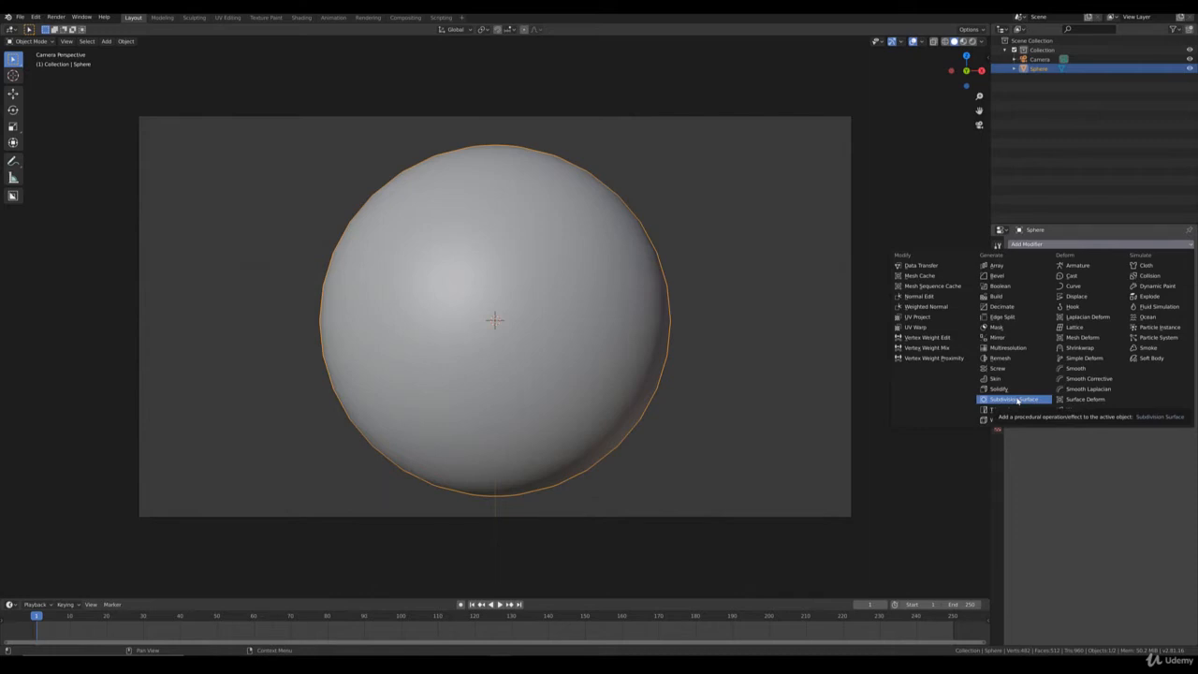
{"action": "left_click", "coordinate": [1017, 401]}
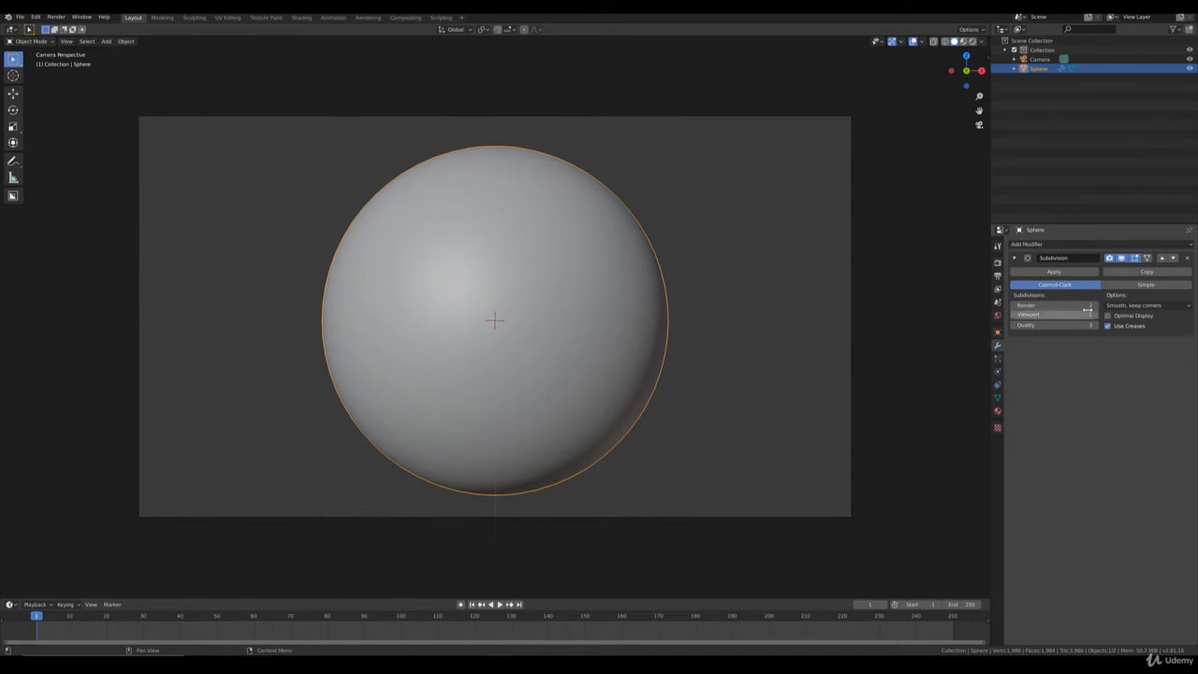
{"action": "left_click", "coordinate": [1090, 315]}
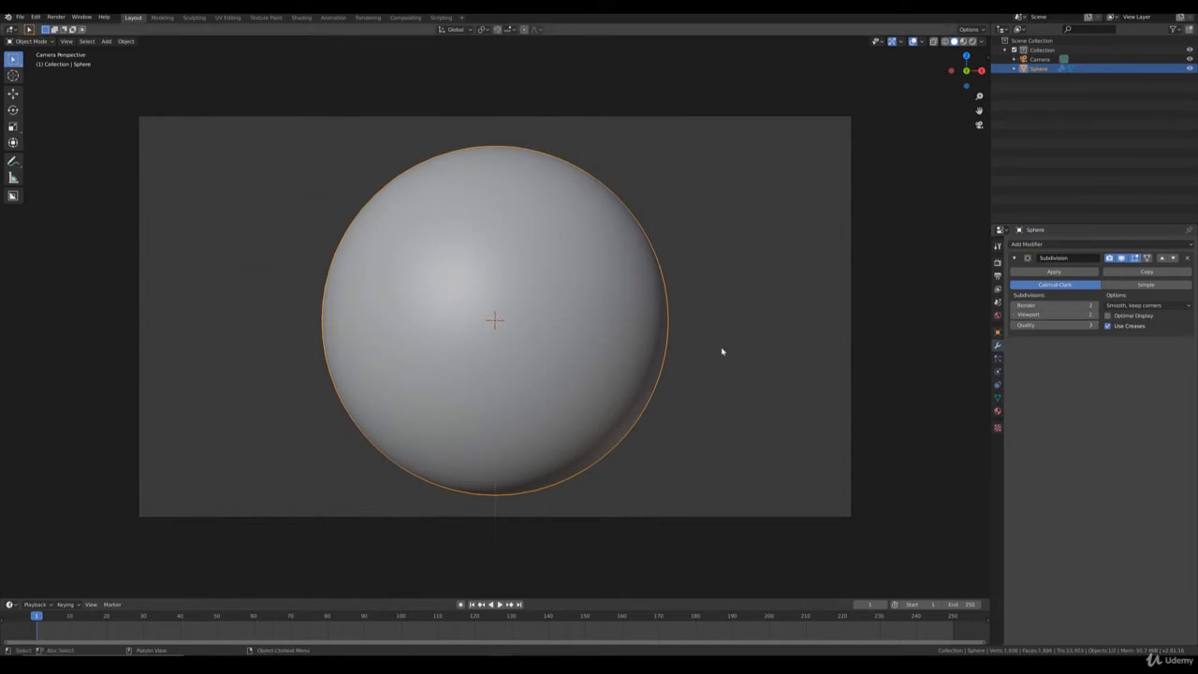
Set the render output resolution to a square 2048 x 2048 px
{"action": "left_click", "coordinate": [852, 318]}
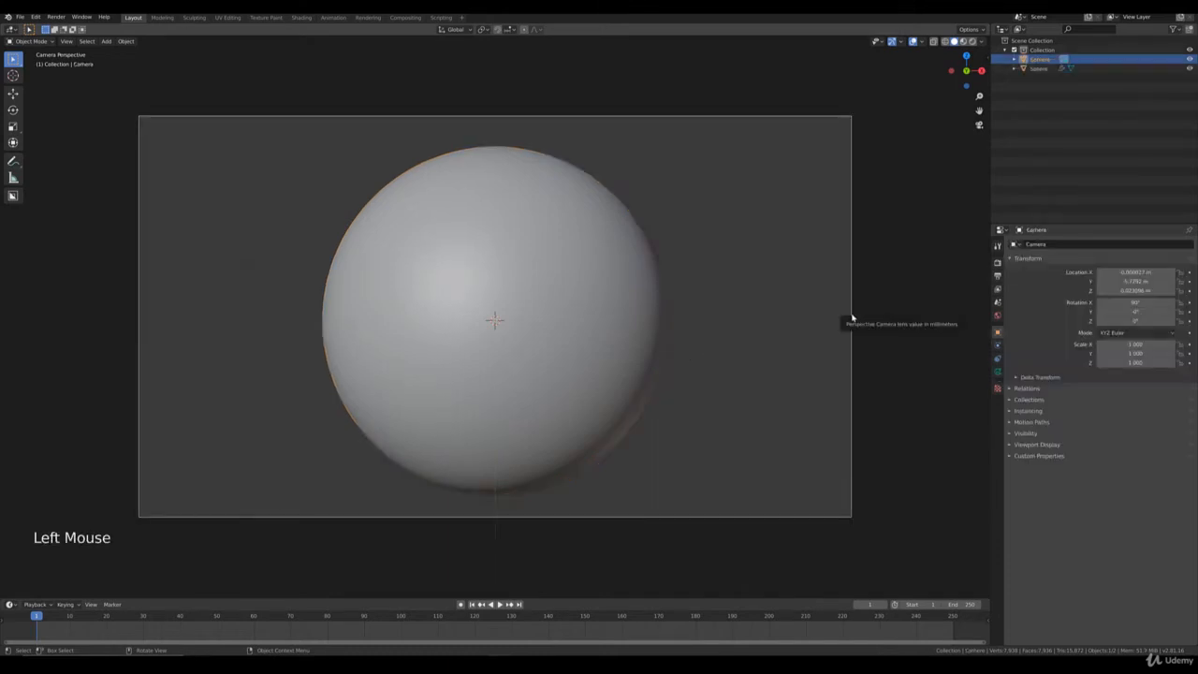
{"action": "left_click", "coordinate": [997, 276]}
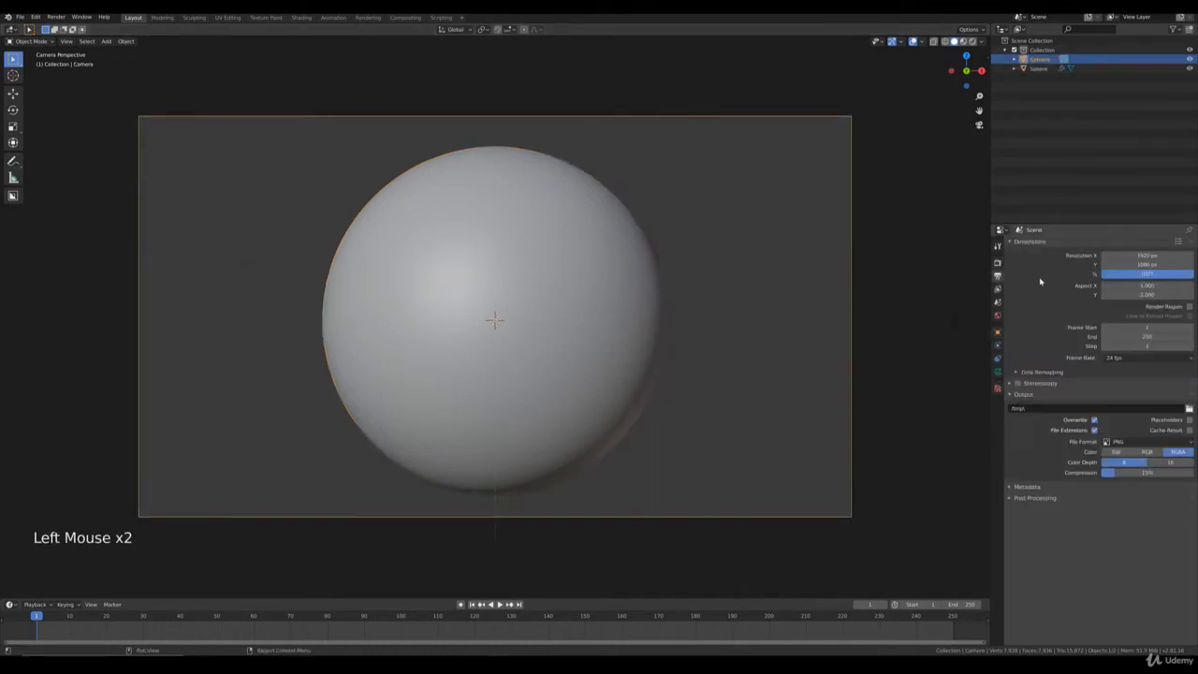
{"action": "left_click", "coordinate": [1147, 254]}
{"action": "type", "text": "2048"}
{"action": "key", "text": "Return"}
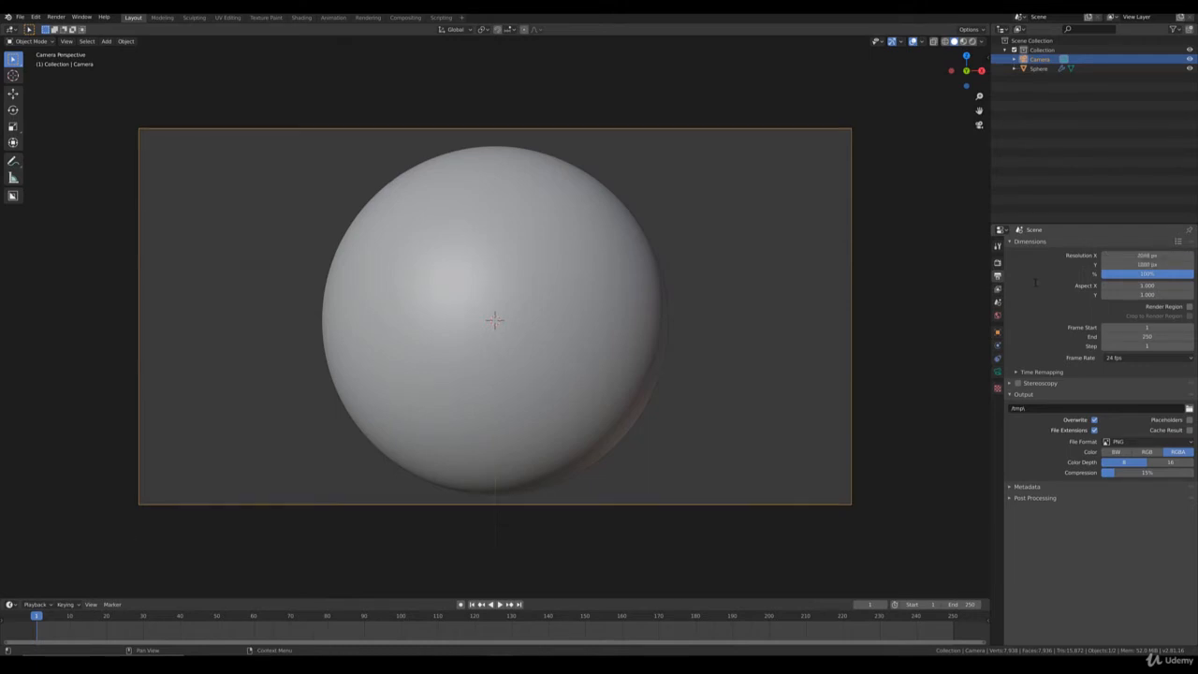
{"action": "left_click", "coordinate": [1122, 265]}
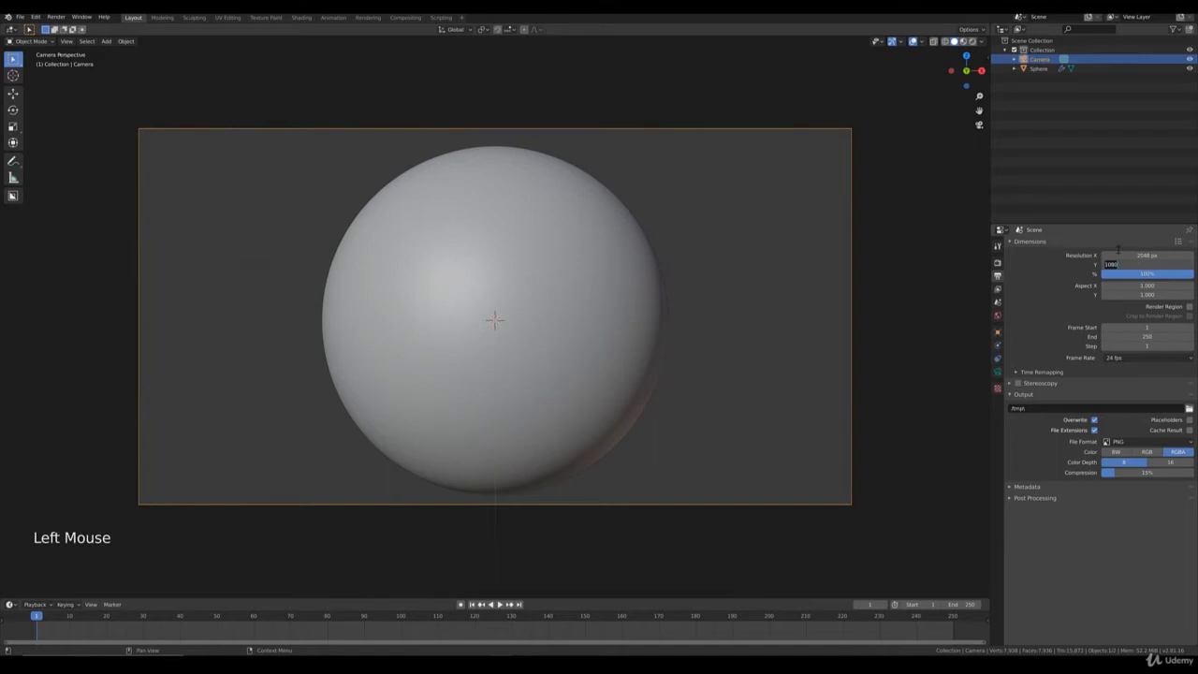
{"action": "type", "text": "2048"}
{"action": "key", "text": "Return"}
Fly the camera forward until the sphere nearly fills the square frame, and shift it slightly to adjust the sphere's centring
{"action": "scroll", "coordinate": [812, 320], "scroll_direction": "down", "scroll_amount": 3}
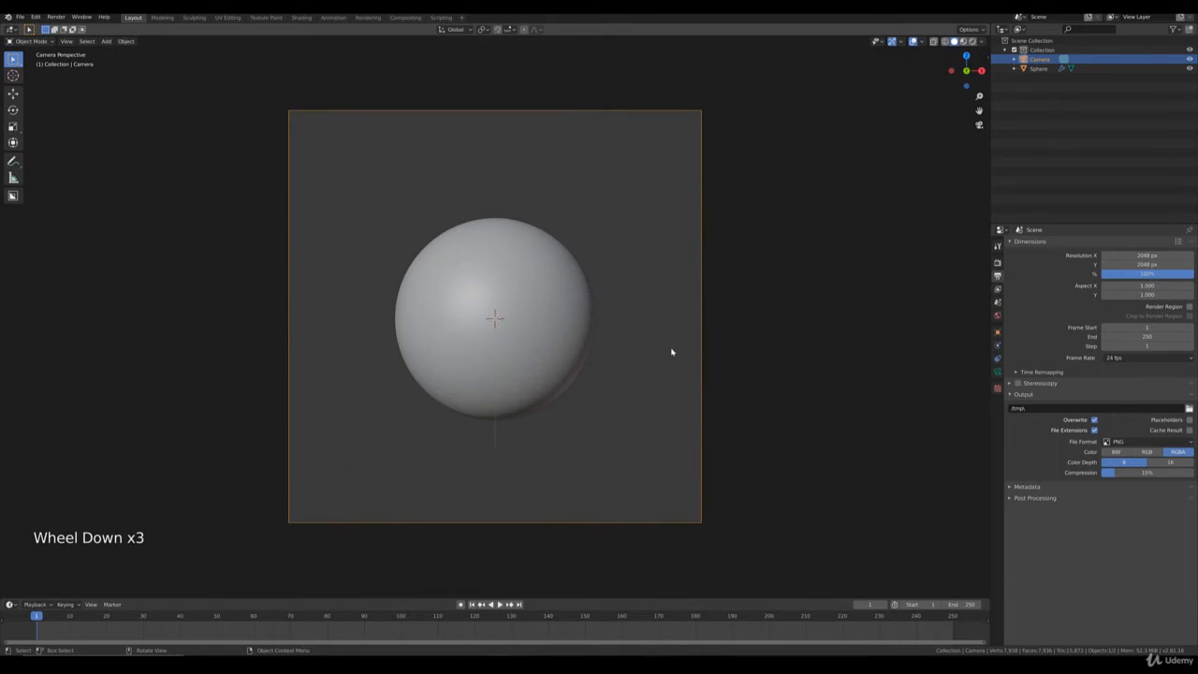
{"action": "key", "text": "shift+grave"}
{"action": "key", "text": "w"}
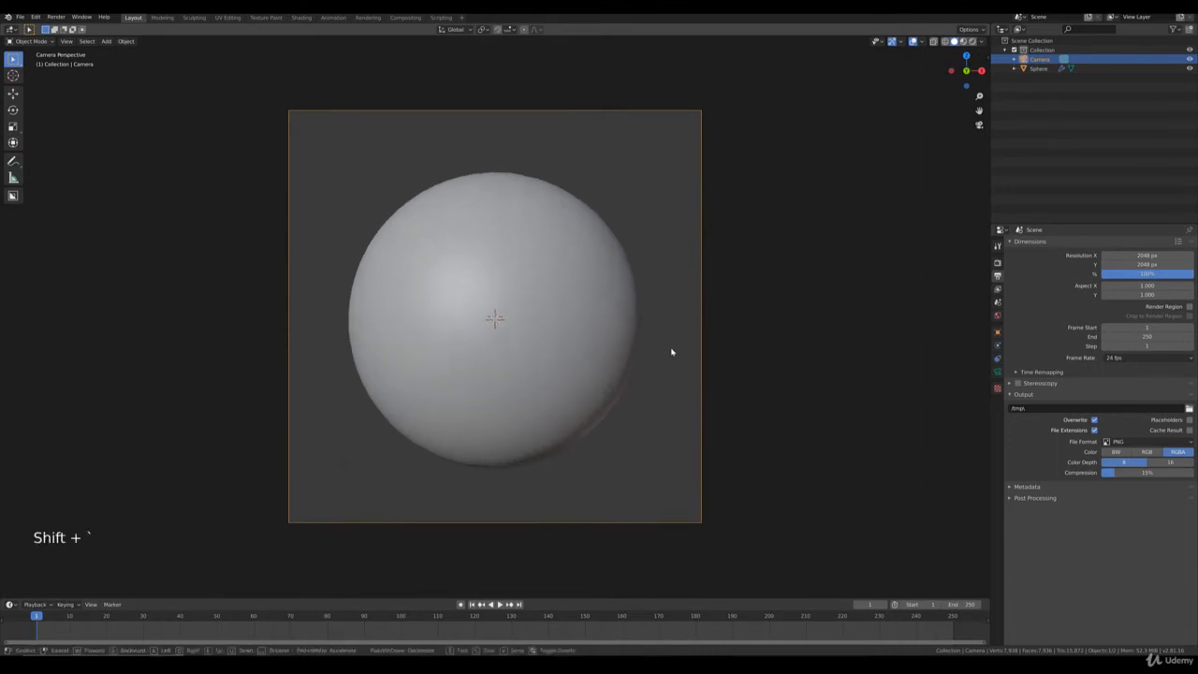
{"action": "key", "text": "w"}
{"action": "key", "text": "w"}
{"action": "key", "text": "s"}
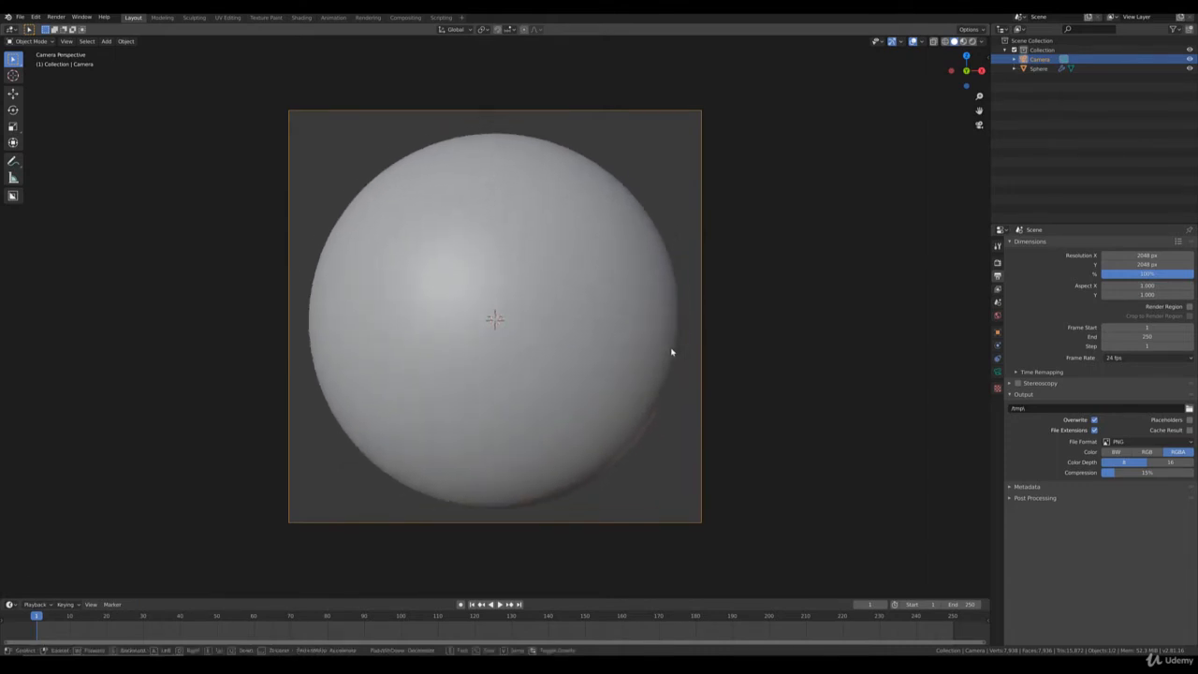
{"action": "left_click", "coordinate": [671, 352]}
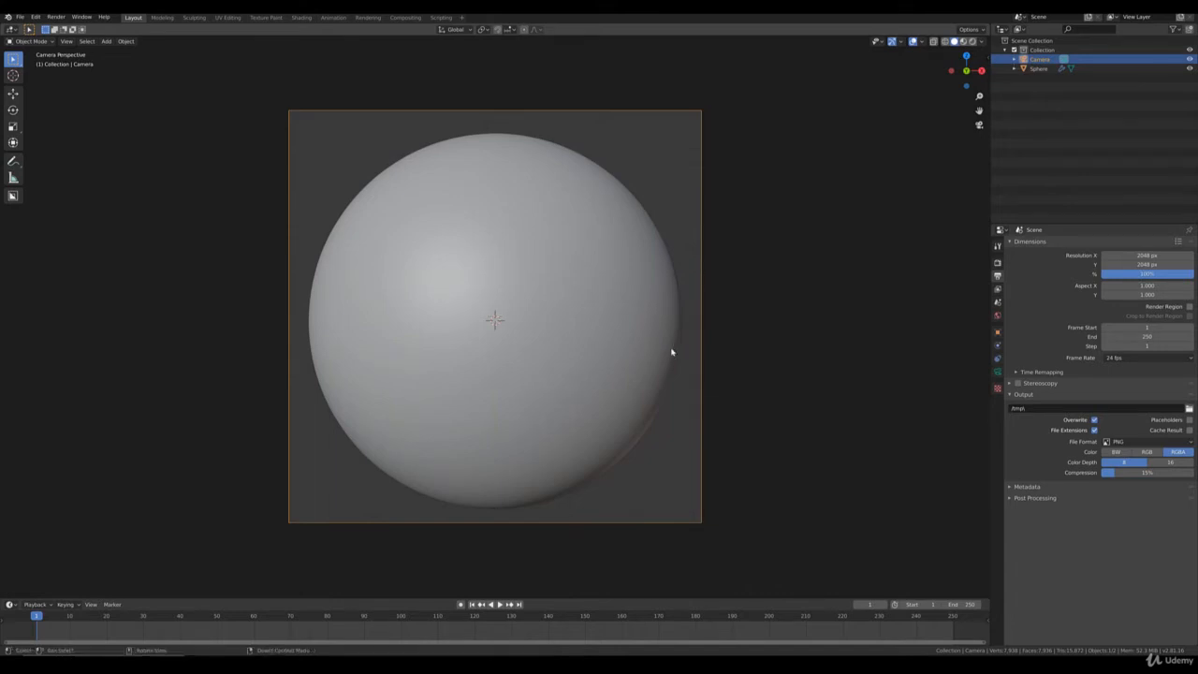
{"action": "key", "text": "g"}
{"action": "left_click", "coordinate": [550, 328]}
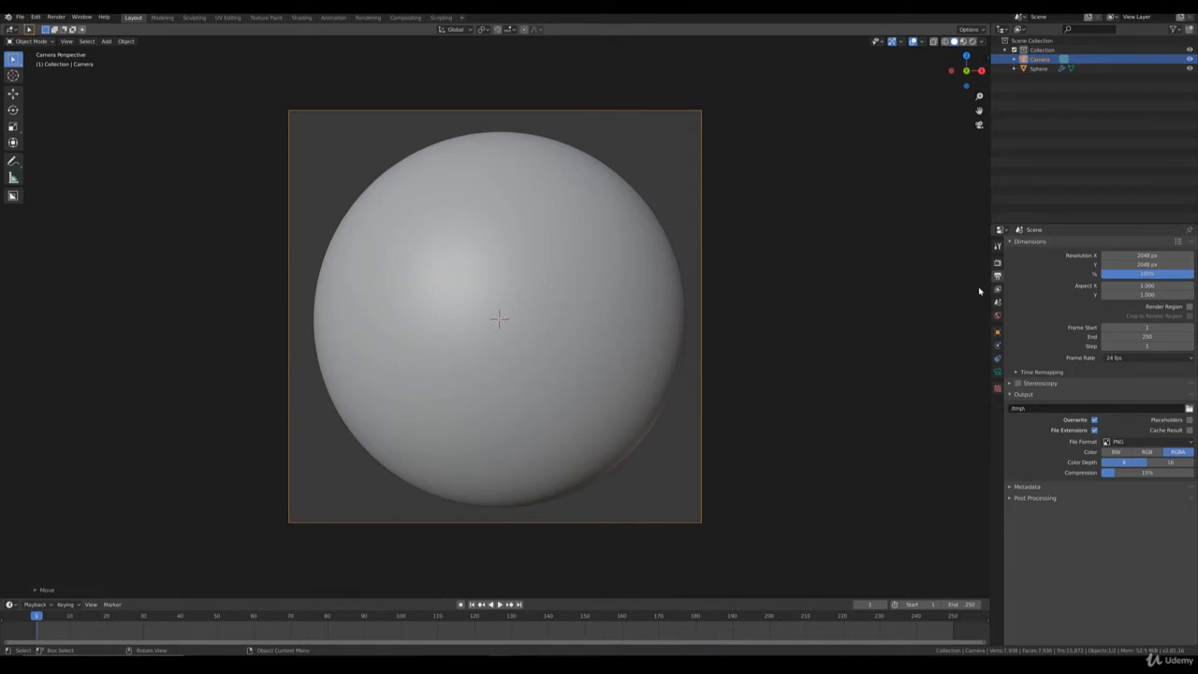
Switch the render engine to Cycles and show the viewport in Rendered shading
{"action": "left_click", "coordinate": [997, 263]}
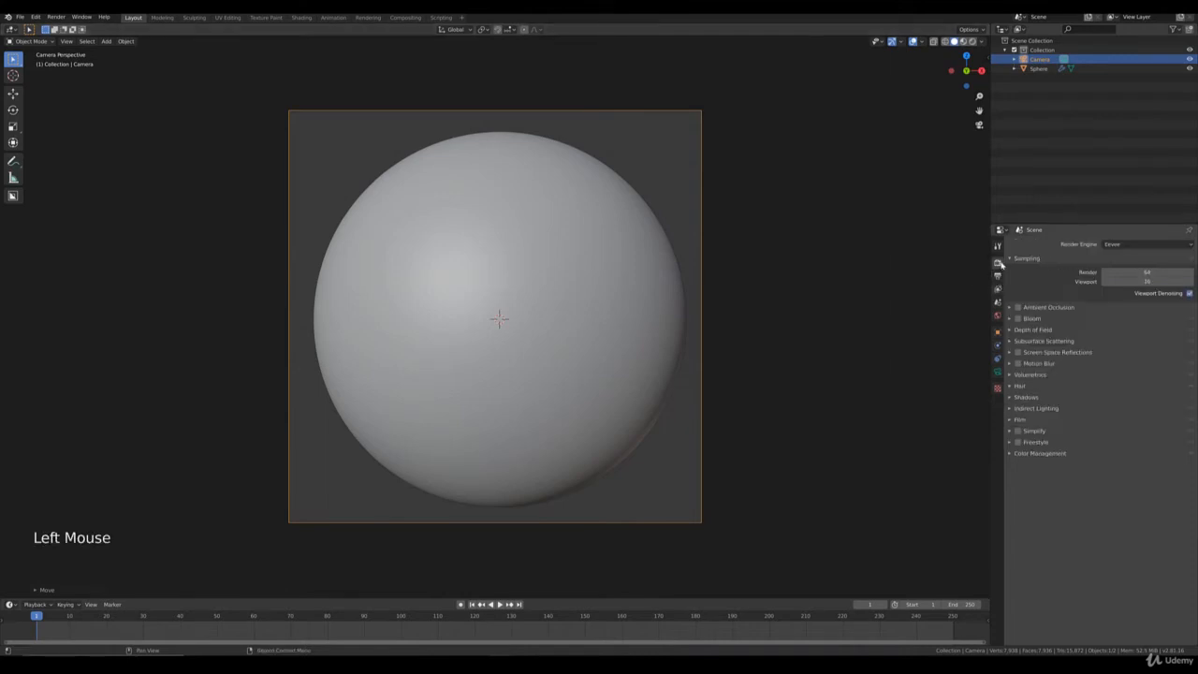
{"action": "left_click", "coordinate": [1129, 244]}
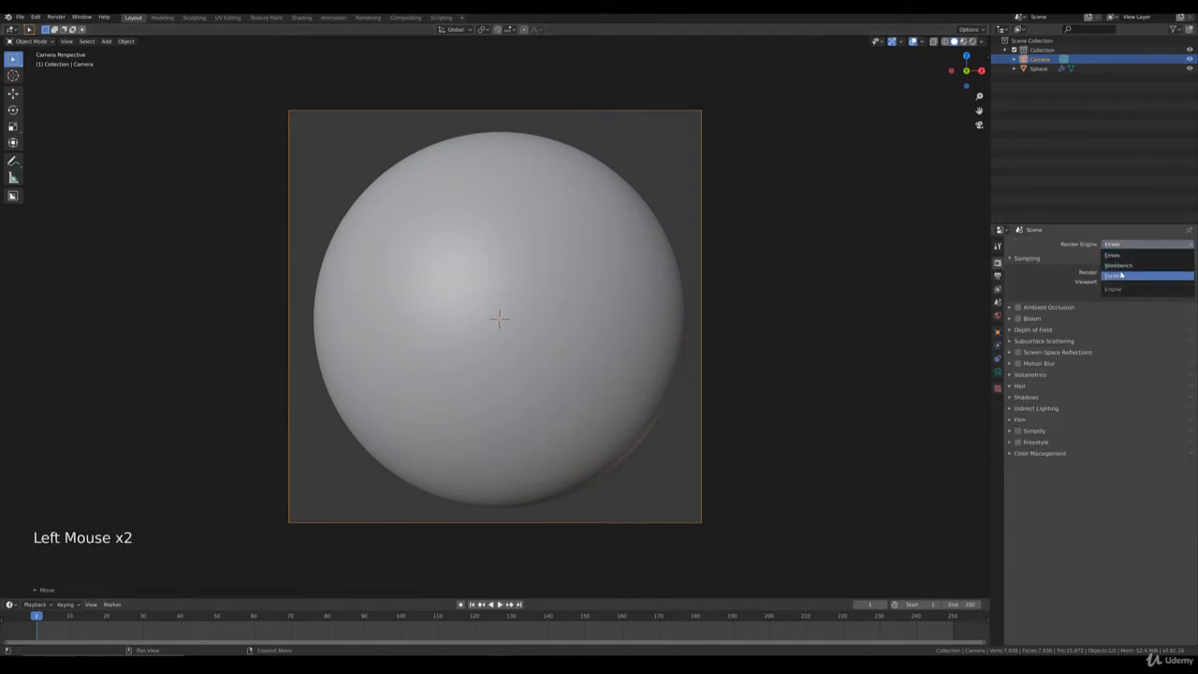
{"action": "left_click", "coordinate": [1122, 277]}
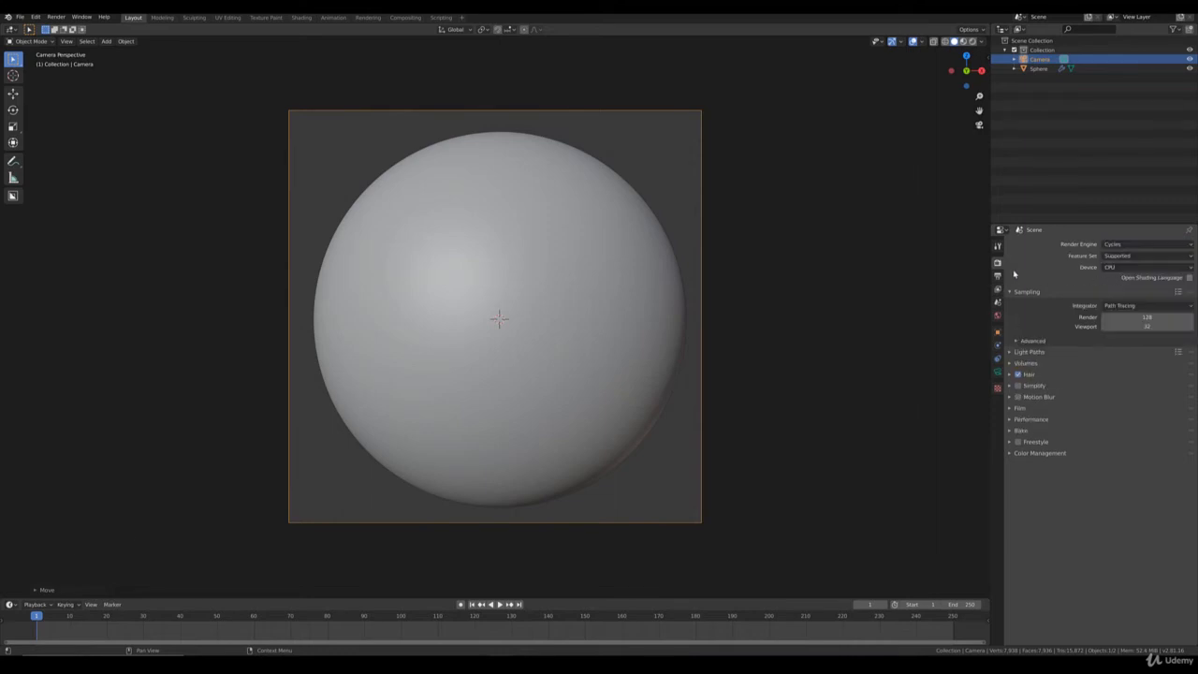
{"action": "key", "text": "z"}
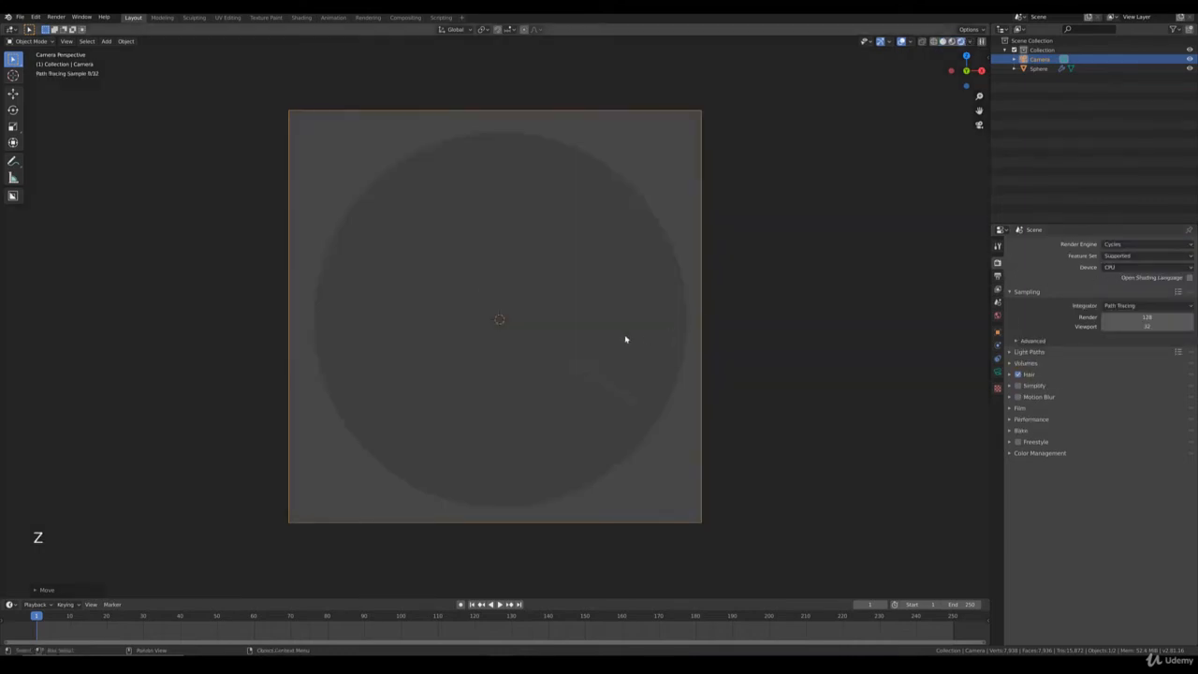
Create a new Principled BSDF material on the sphere and leave the sphere selected
{"action": "left_click", "coordinate": [441, 249]}
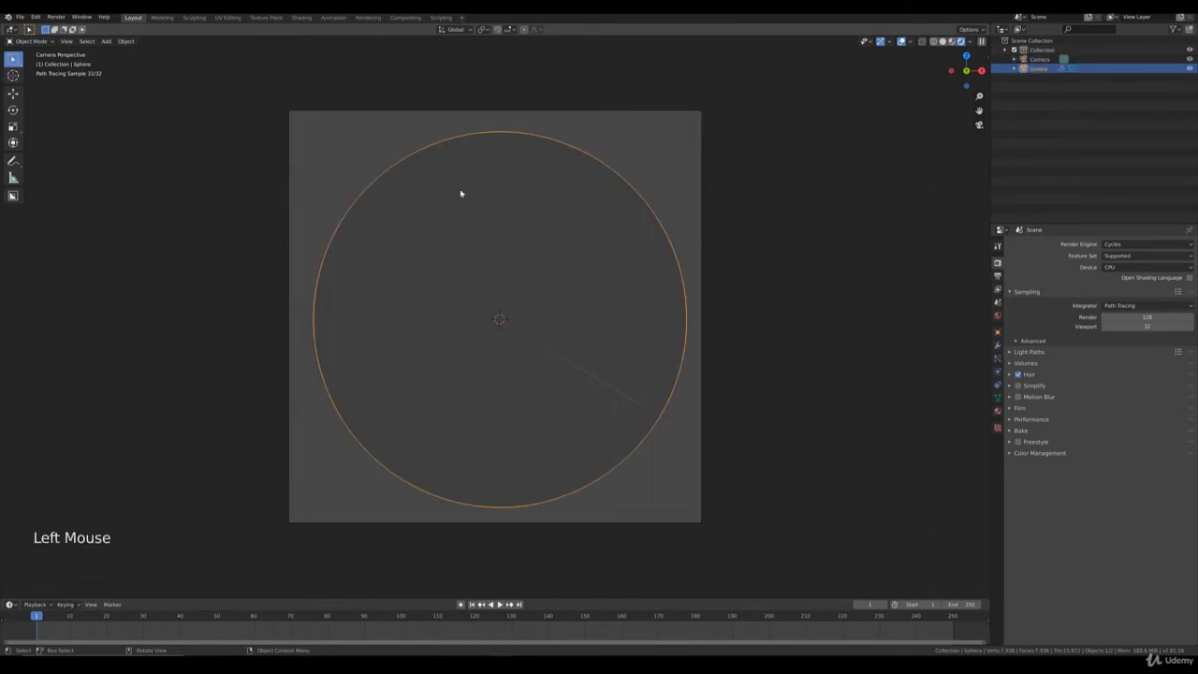
{"action": "left_click", "coordinate": [997, 410]}
{"action": "left_click", "coordinate": [1089, 277]}
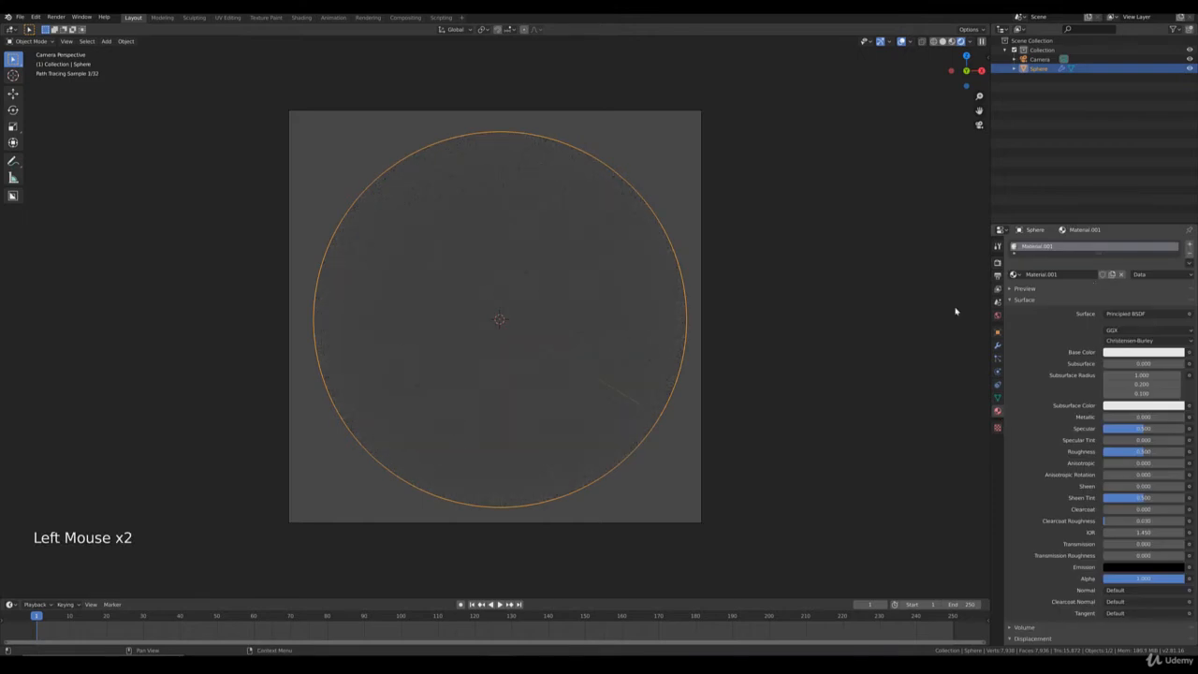
{"action": "left_click", "coordinate": [772, 346]}
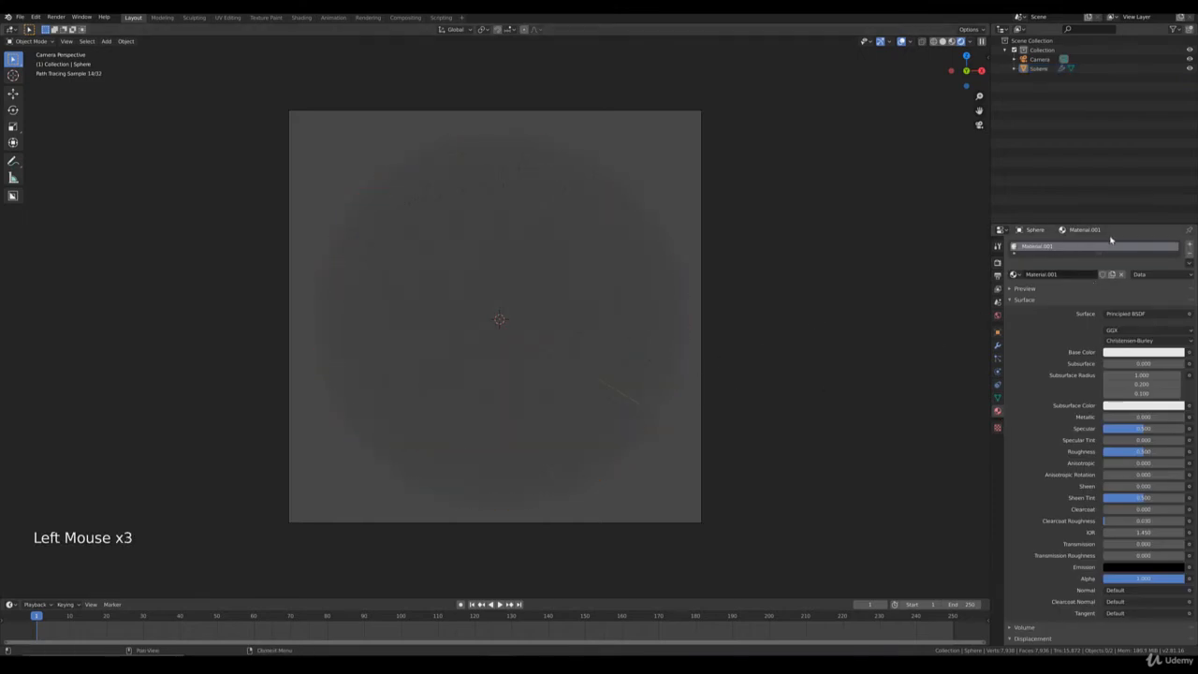
{"action": "left_click", "coordinate": [529, 325]}
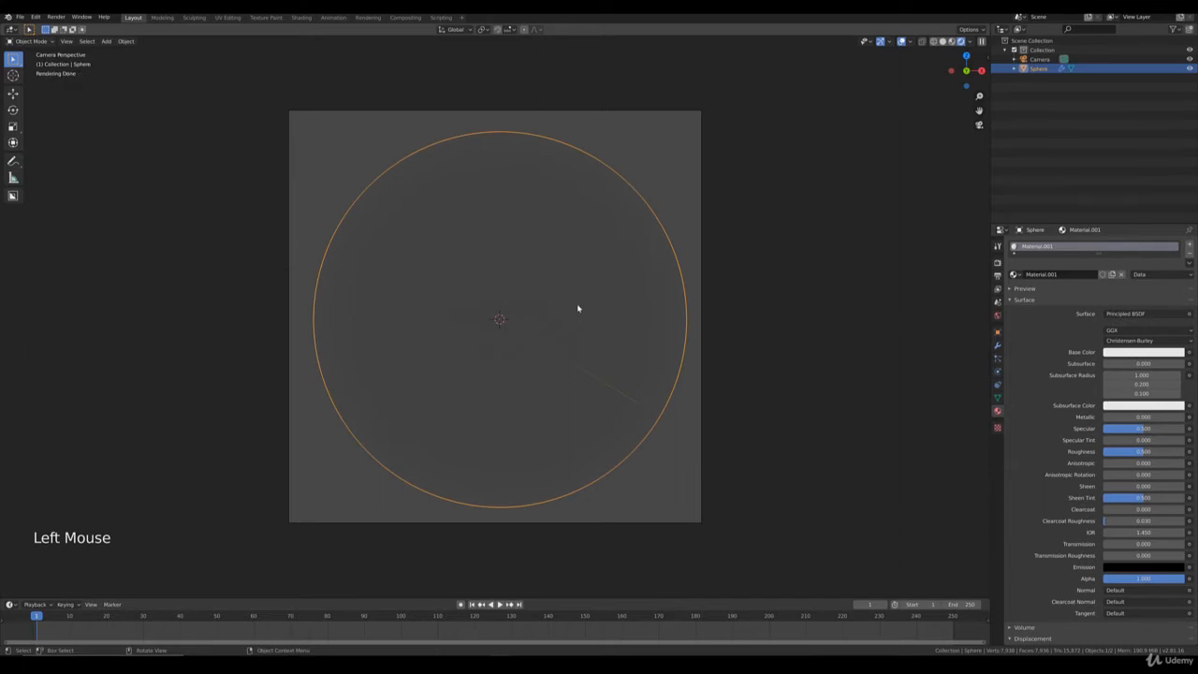
Add a Sun light to the scene, working in top view with Solid shading
{"action": "key", "text": "KP_7"}
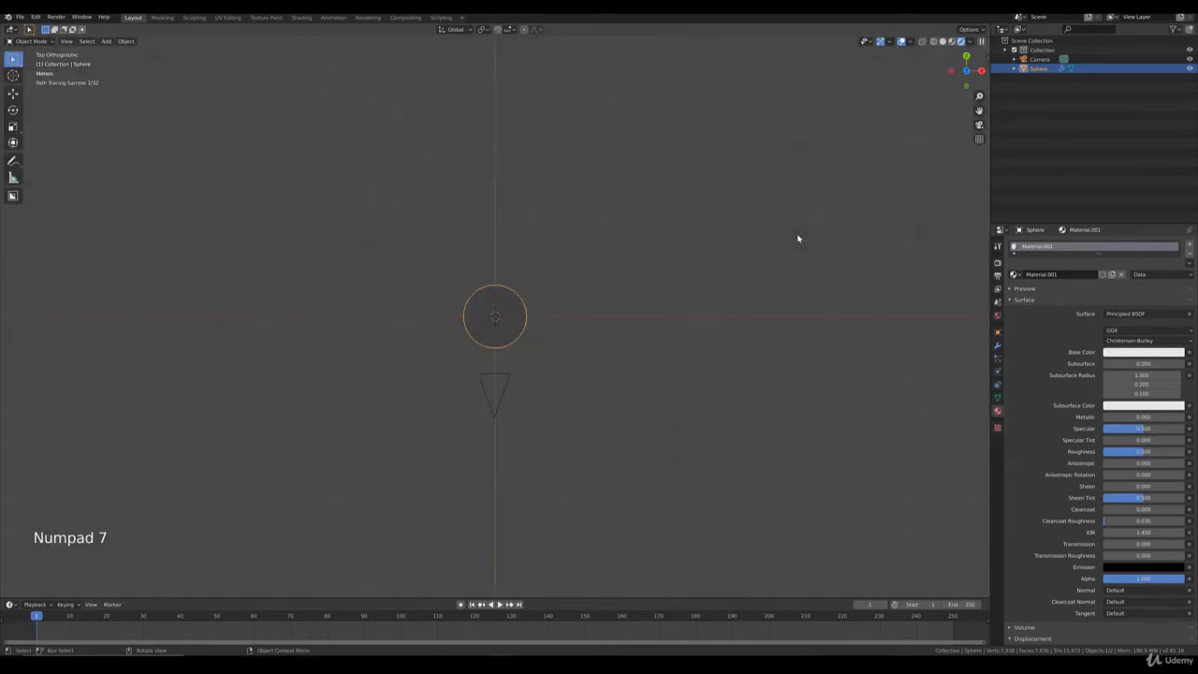
{"action": "key", "text": "z"}
{"action": "left_click", "coordinate": [901, 241]}
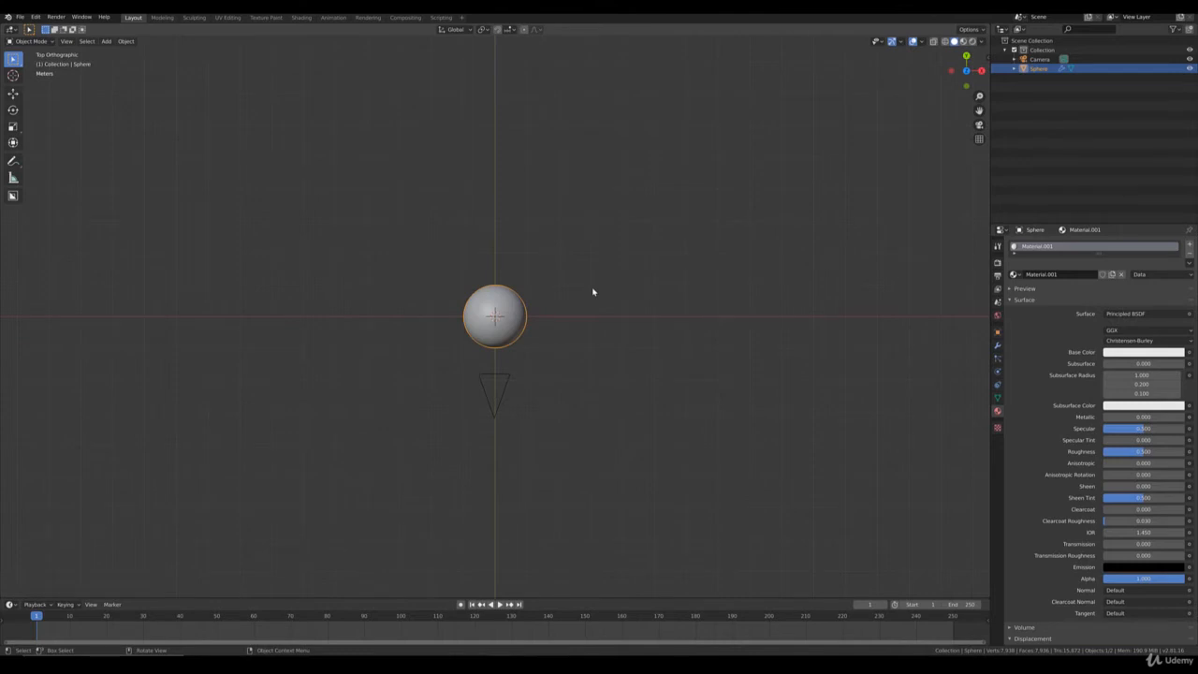
{"action": "left_click", "coordinate": [105, 42]}
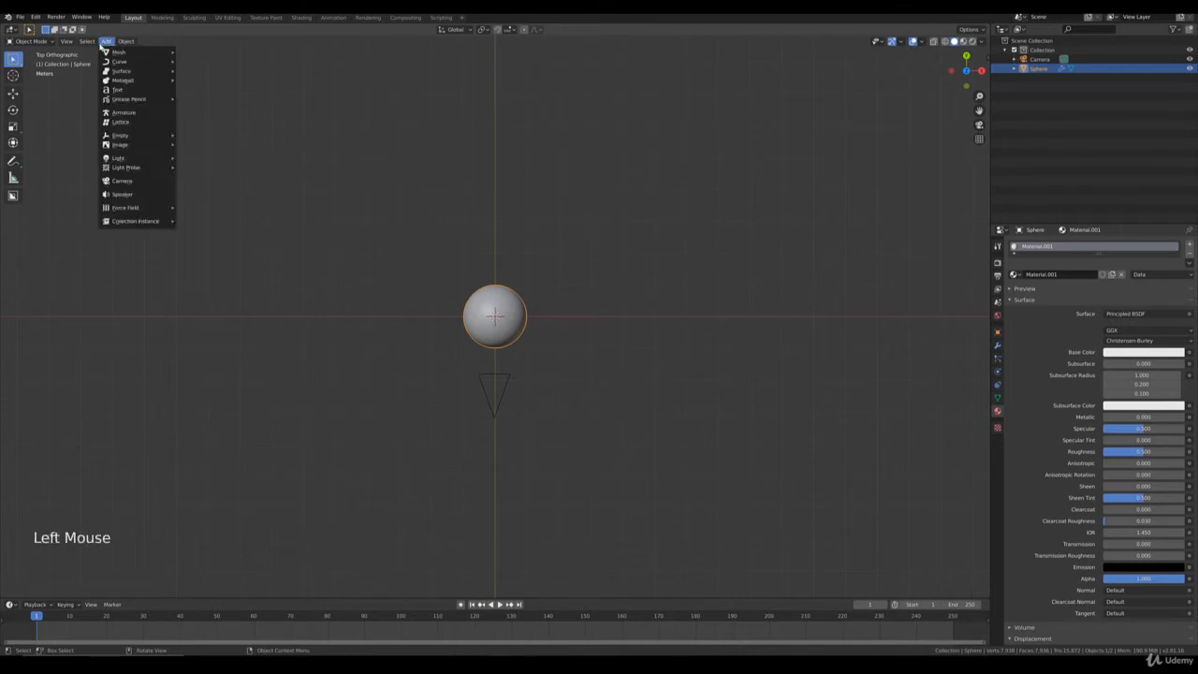
{"action": "mouse_move", "coordinate": [161, 157]}
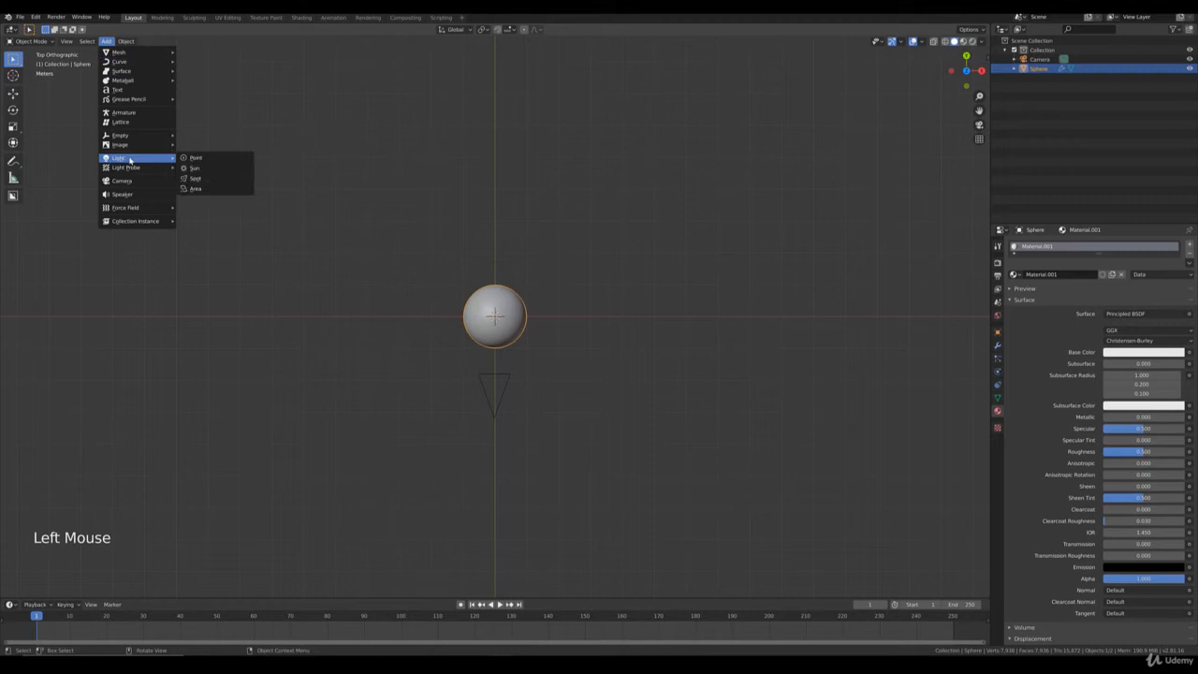
{"action": "left_click", "coordinate": [225, 168]}
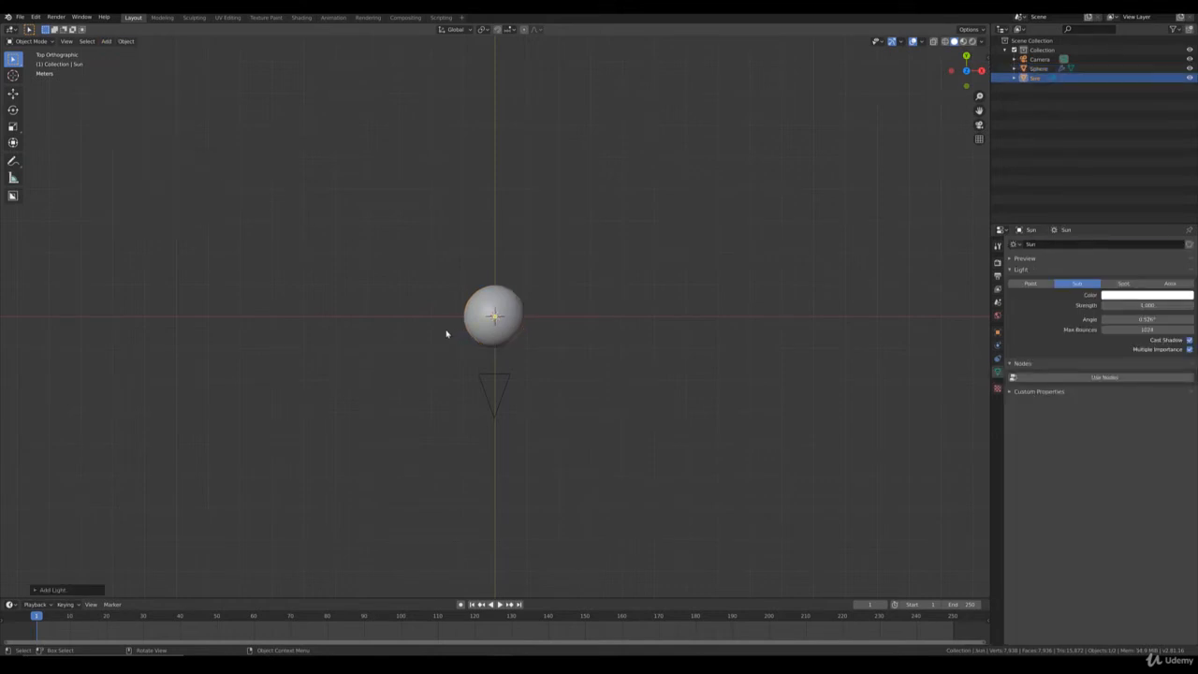
Move the sun beside the sphere to about X 4.02 m, Y 0.02 m and preview the lighting in the rendered camera view
{"action": "key", "text": "g"}
{"action": "left_click", "coordinate": [575, 334]}
{"action": "key", "text": "KP_0"}
{"action": "key", "text": "z"}
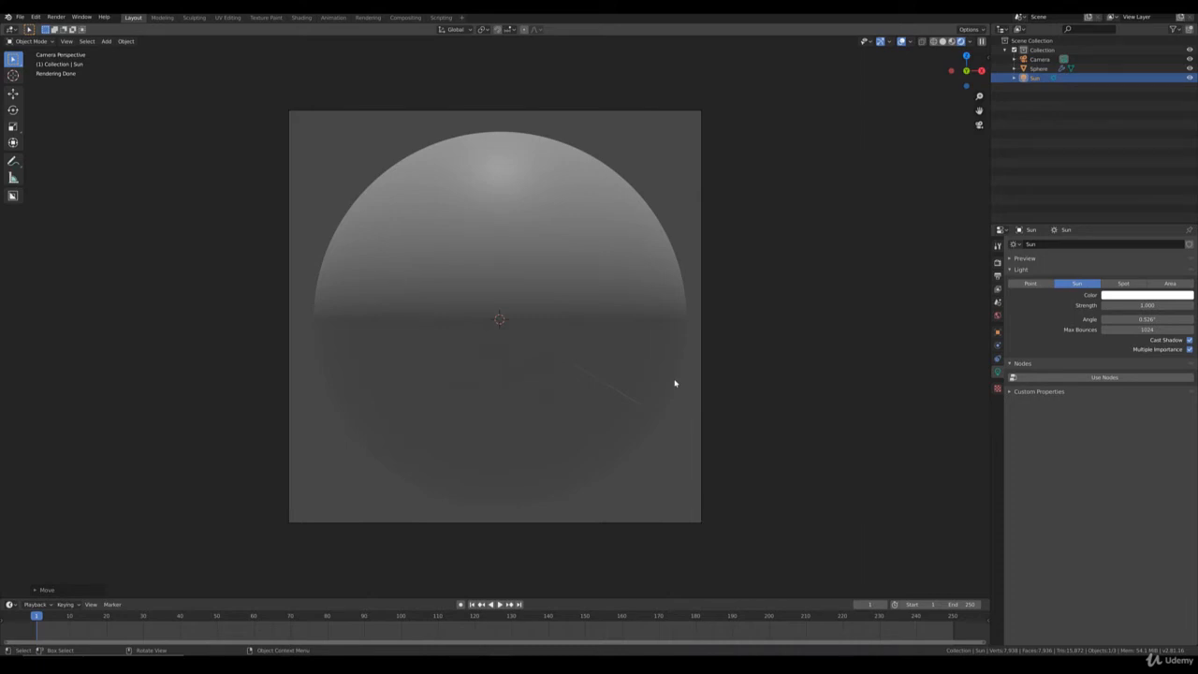
Rotate the sun towards the sphere in front view with Solid shading, setting its Y rotation to exactly 45°
{"action": "key", "text": "KP_7"}
{"action": "key", "text": "z"}
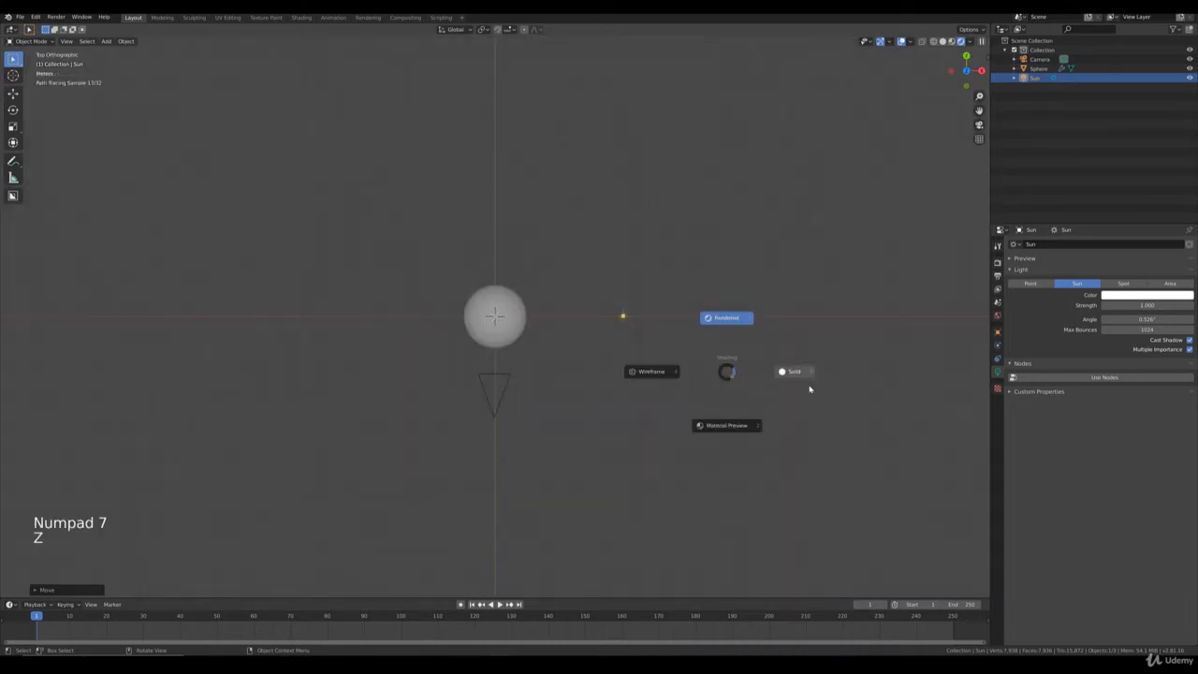
{"action": "left_click", "coordinate": [795, 383]}
{"action": "key", "text": "KP_1"}
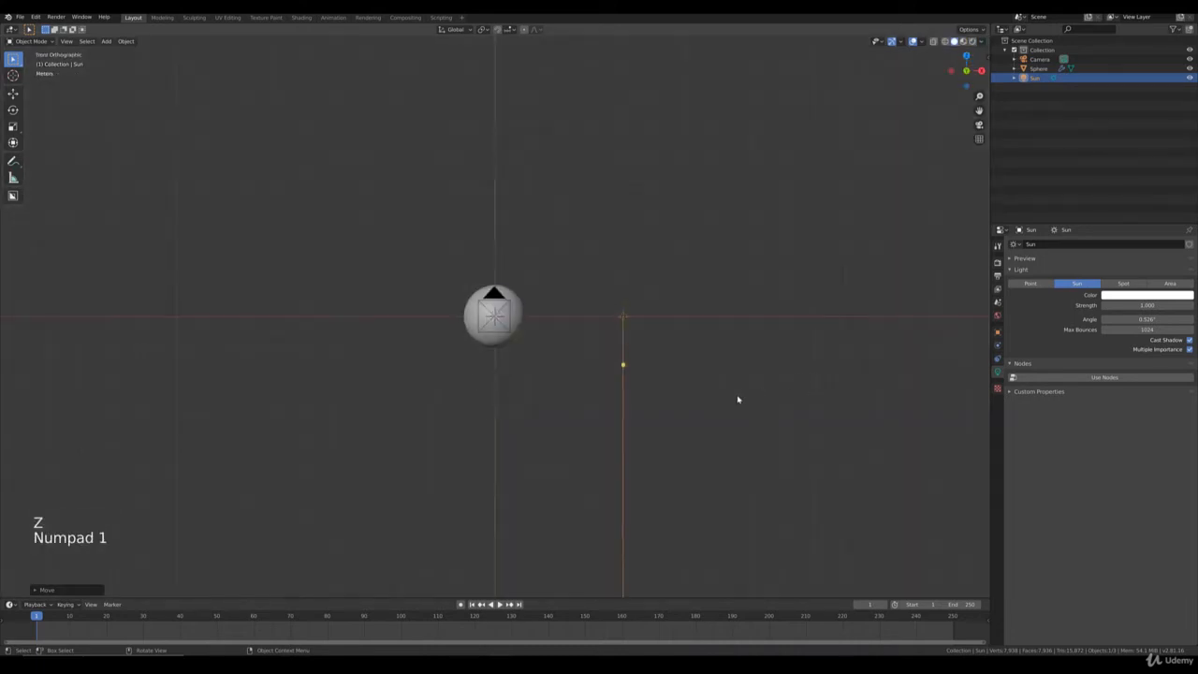
{"action": "key", "text": "r"}
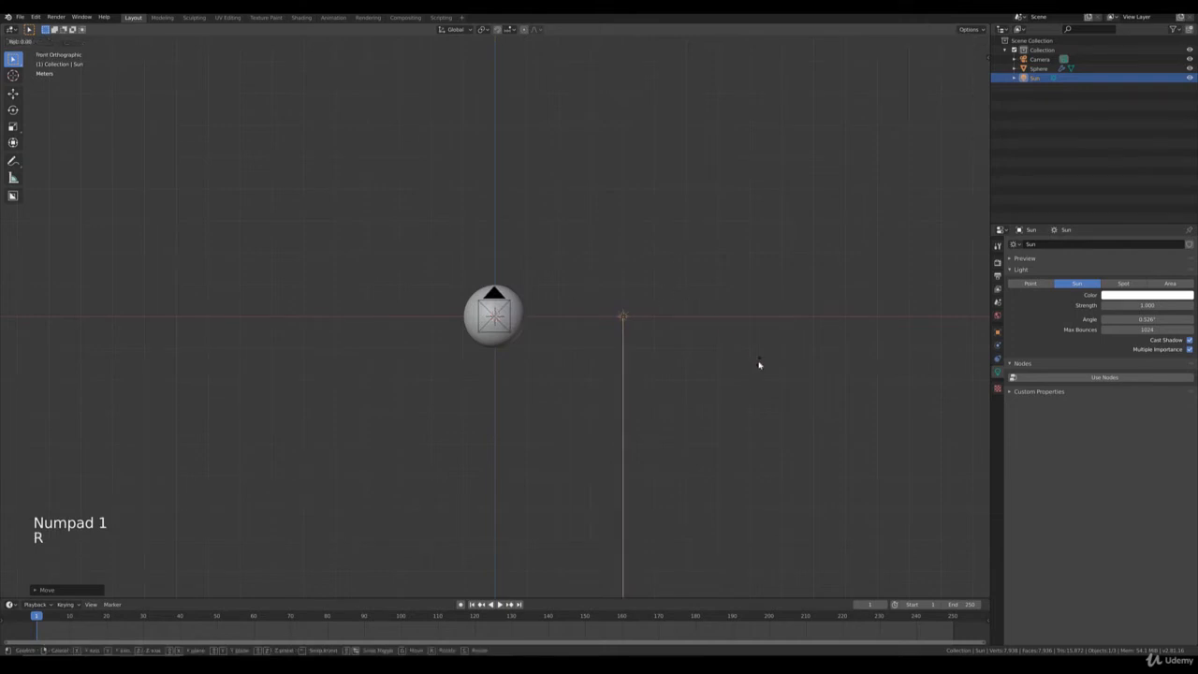
{"action": "left_click", "coordinate": [672, 419]}
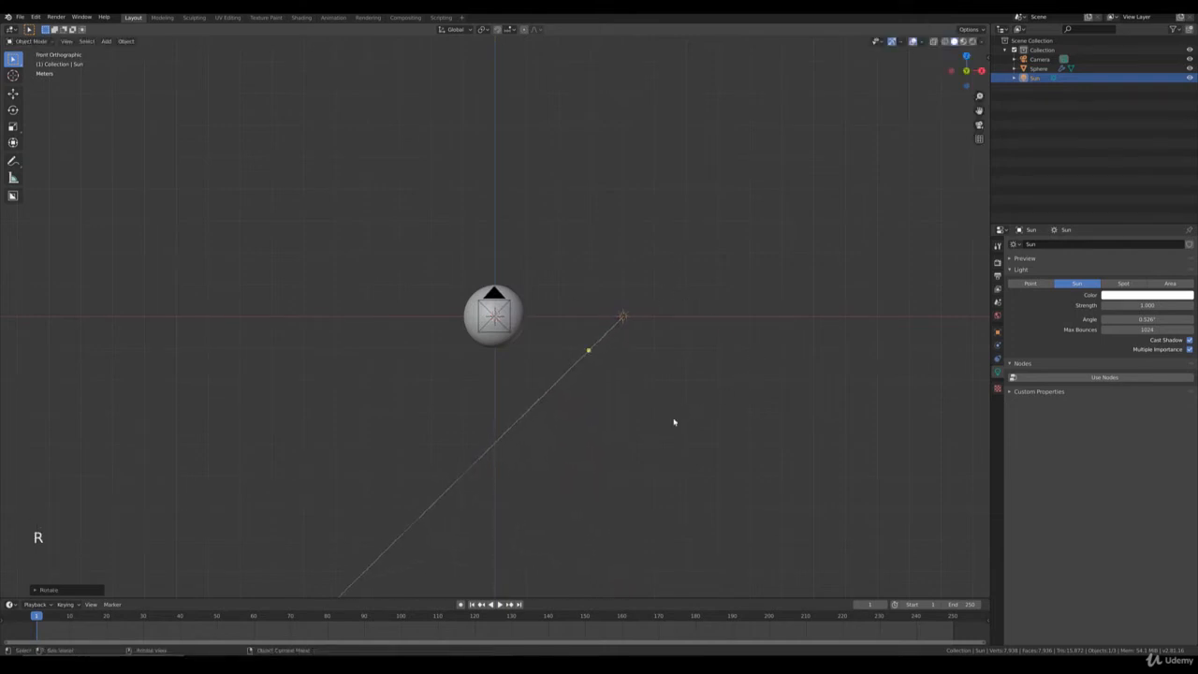
{"action": "left_click", "coordinate": [997, 332]}
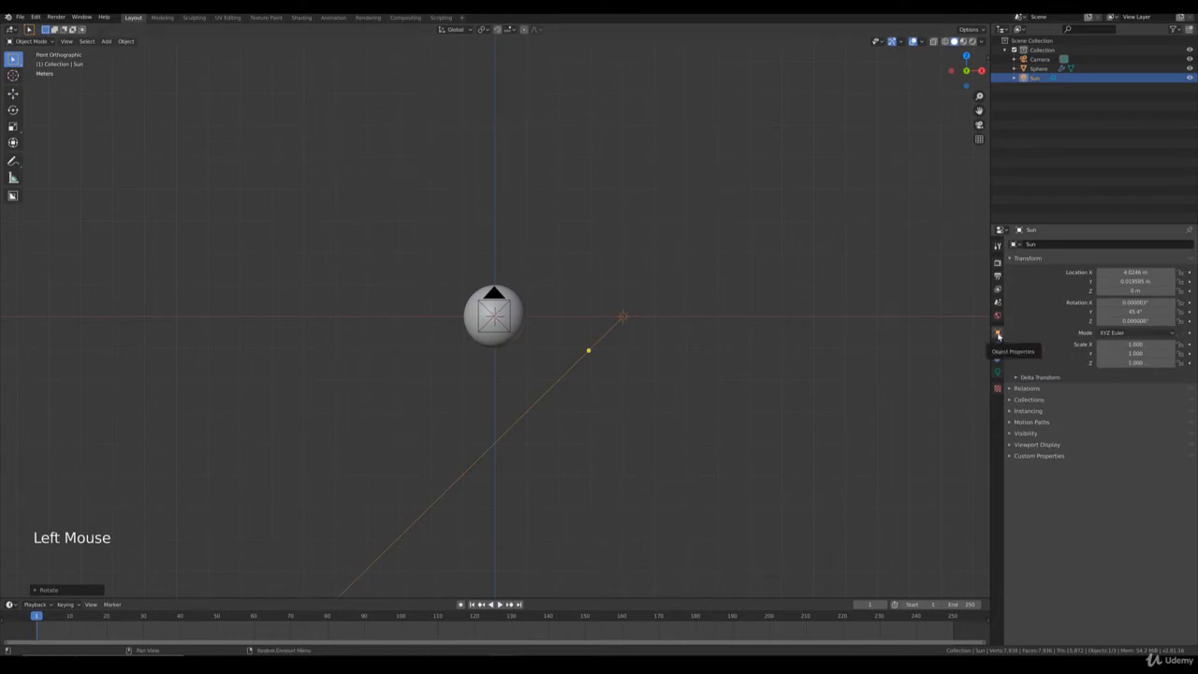
{"action": "left_click", "coordinate": [1135, 312]}
{"action": "type", "text": "45"}
{"action": "key", "text": "Return"}
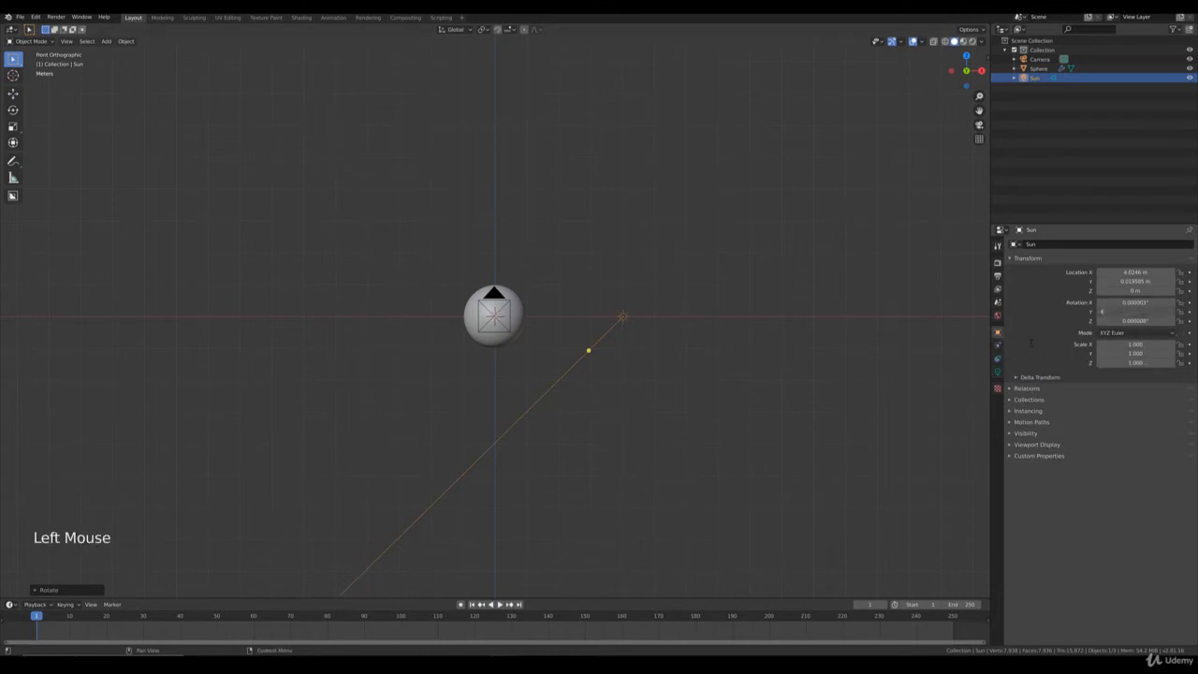
Rotate the sun in top view to -45° on Z
{"action": "key", "text": "KP_7"}
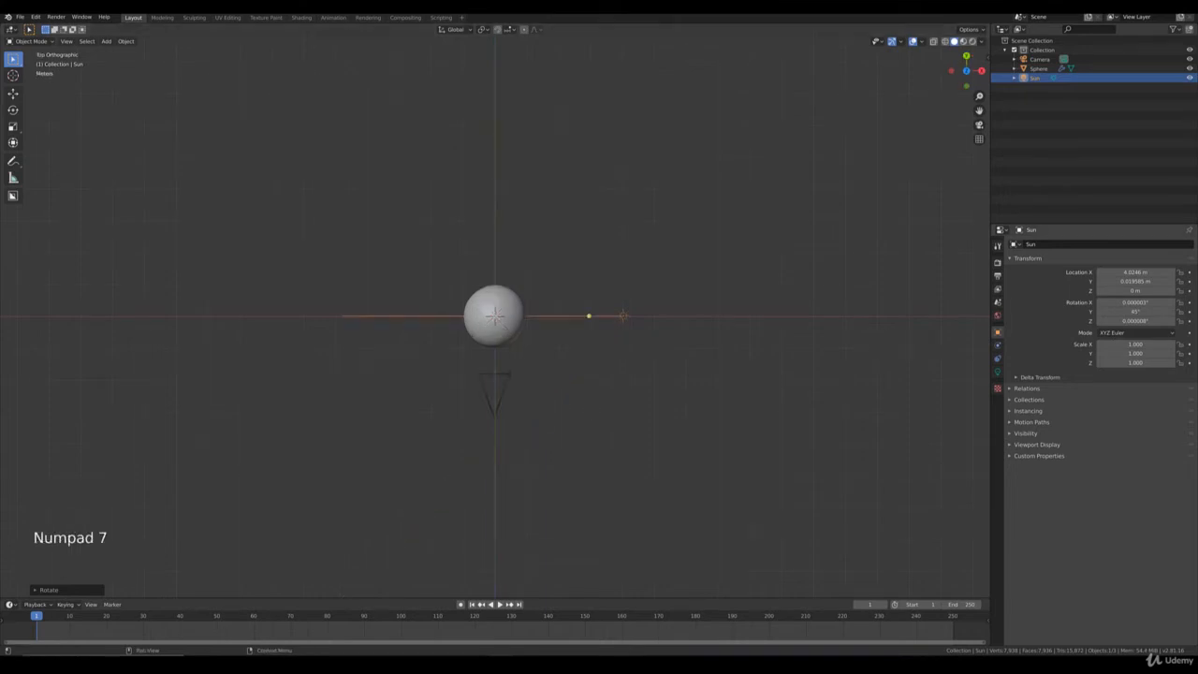
{"action": "key", "text": "r"}
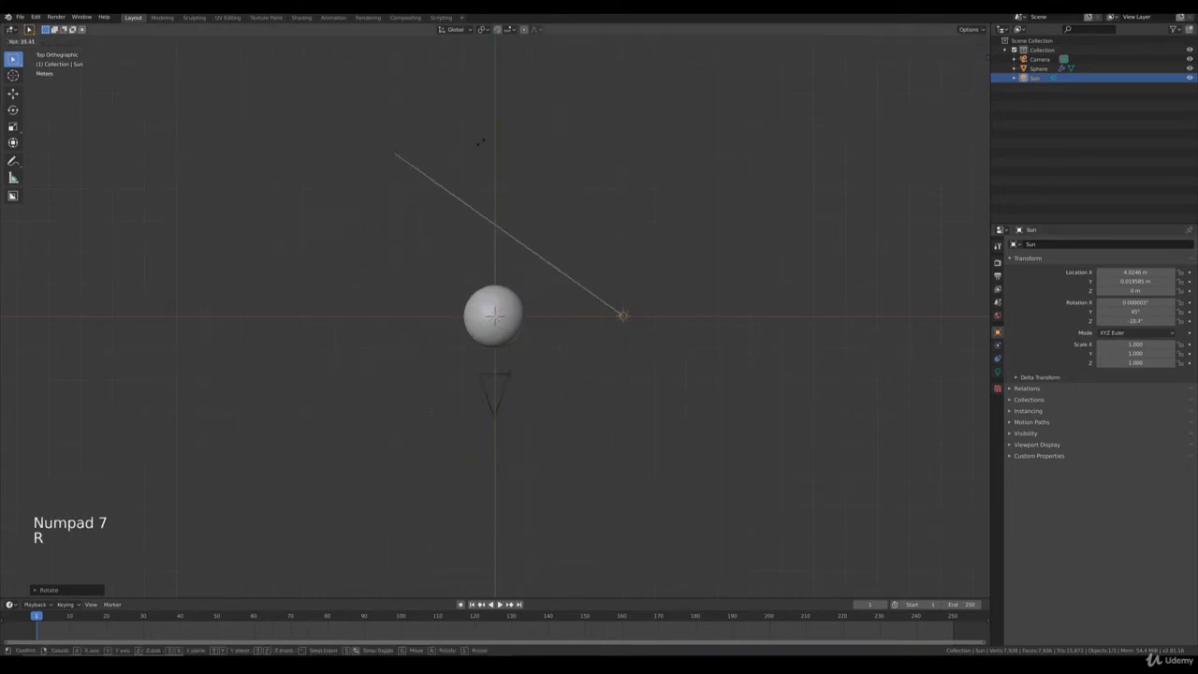
{"action": "left_click", "coordinate": [1134, 312]}
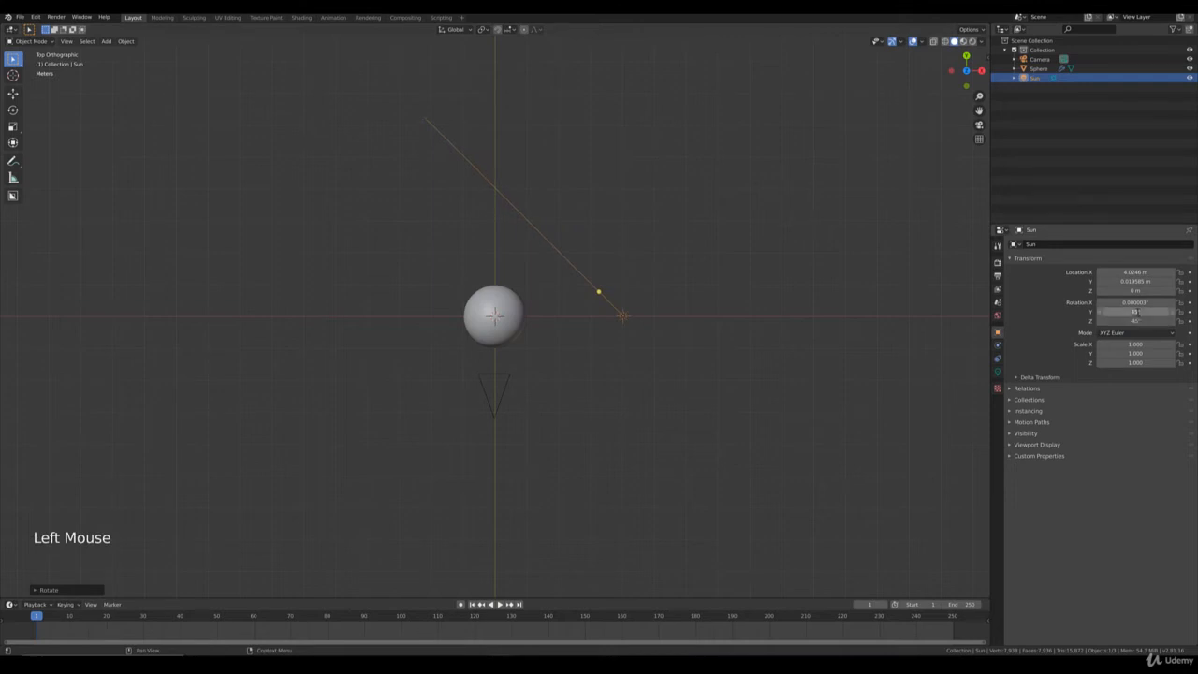
Move the sun diagonally away from the sphere to about X 10.67 m, Y -6.51 m and preview it in the rendered camera view
{"action": "key", "text": "g"}
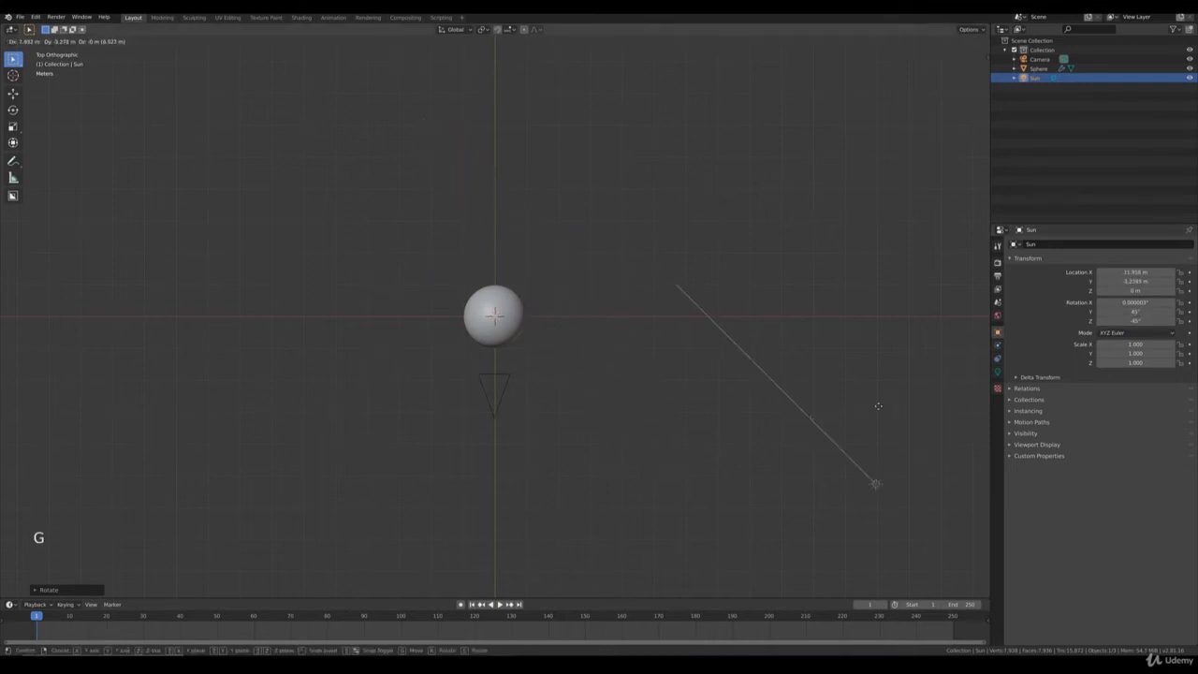
{"action": "left_click", "coordinate": [830, 460]}
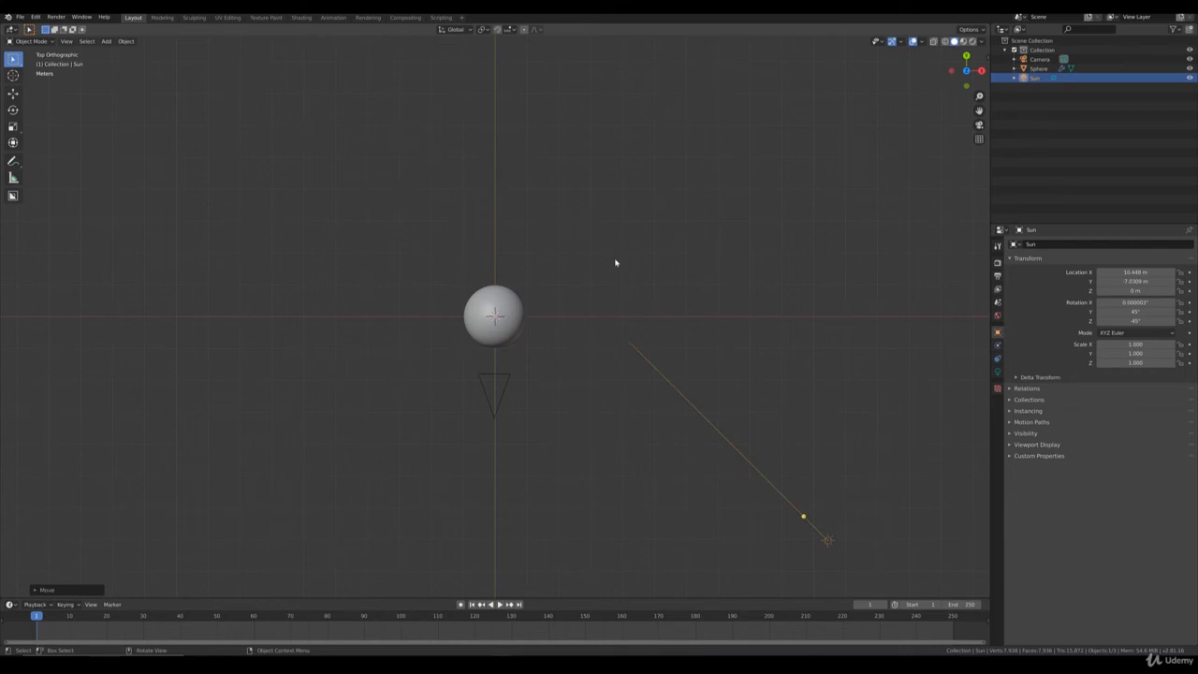
{"action": "key", "text": "g"}
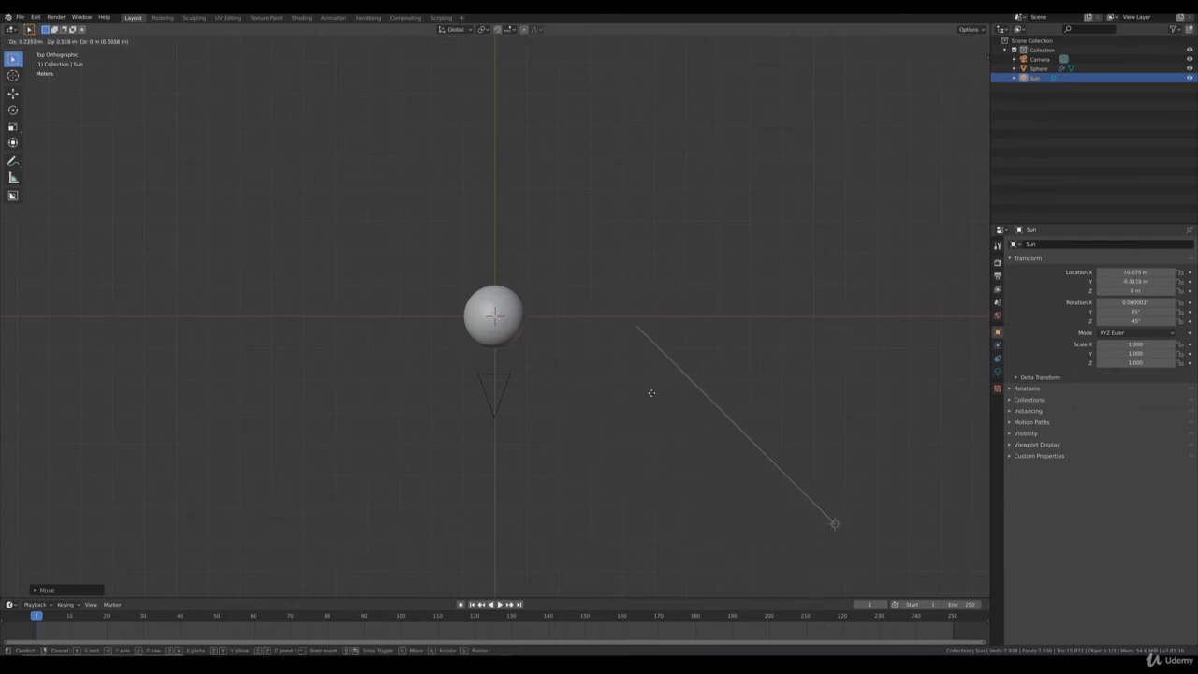
{"action": "left_click", "coordinate": [646, 393]}
{"action": "key", "text": "KP_0"}
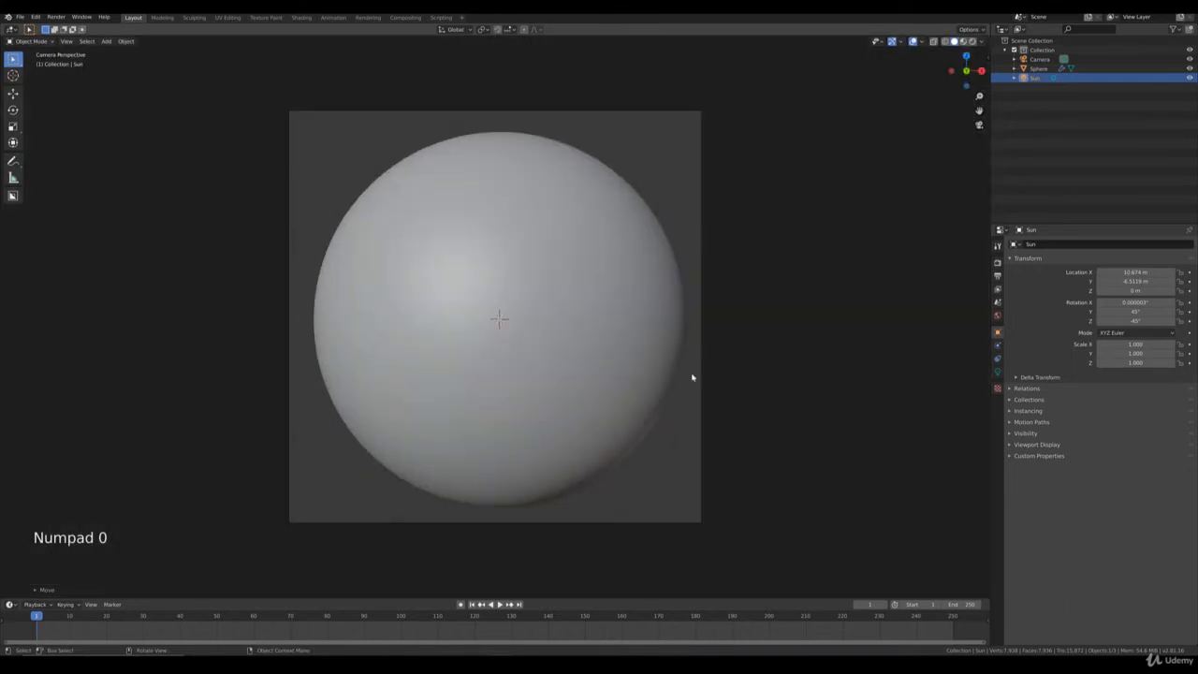
{"action": "key", "text": "z"}
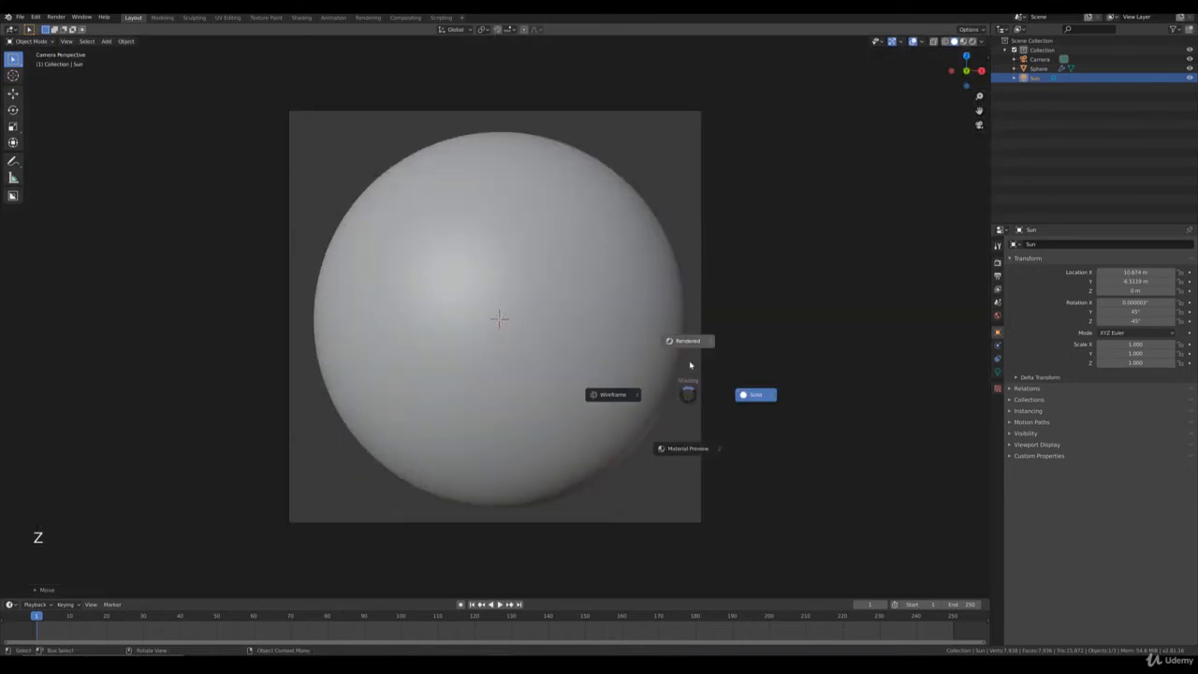
{"action": "left_click", "coordinate": [689, 347]}
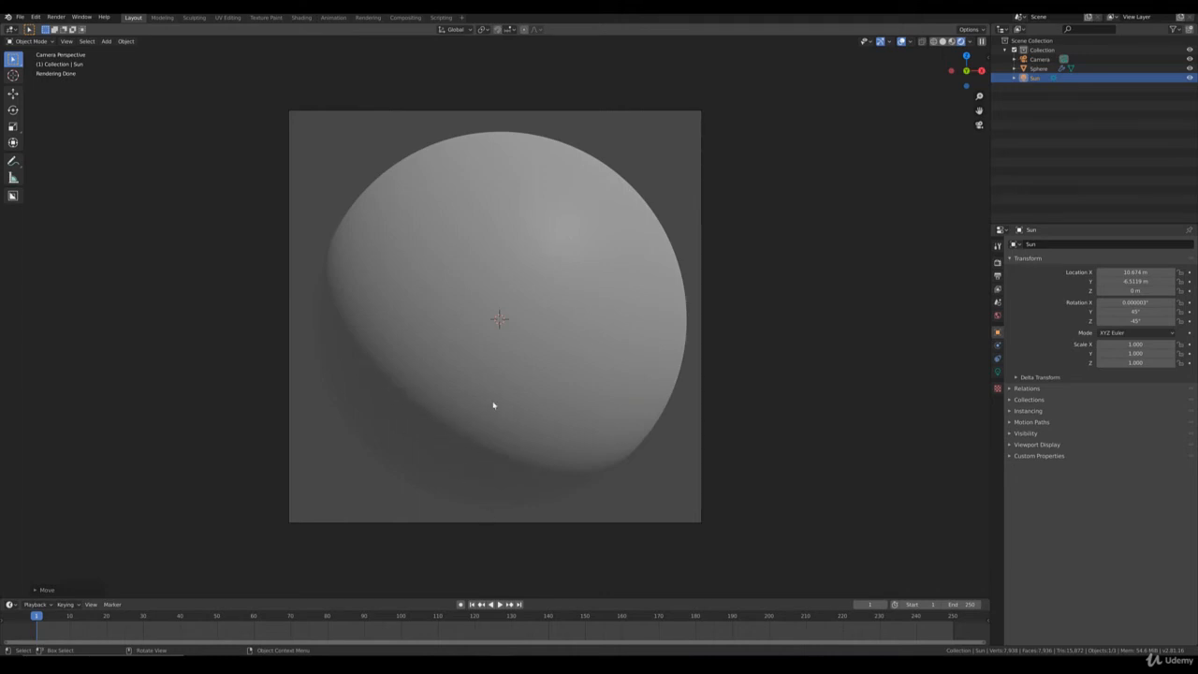
Raise the render and viewport levels of the sphere's Subdivision modifier to 3
{"action": "left_click", "coordinate": [524, 405]}
{"action": "left_click", "coordinate": [997, 410]}
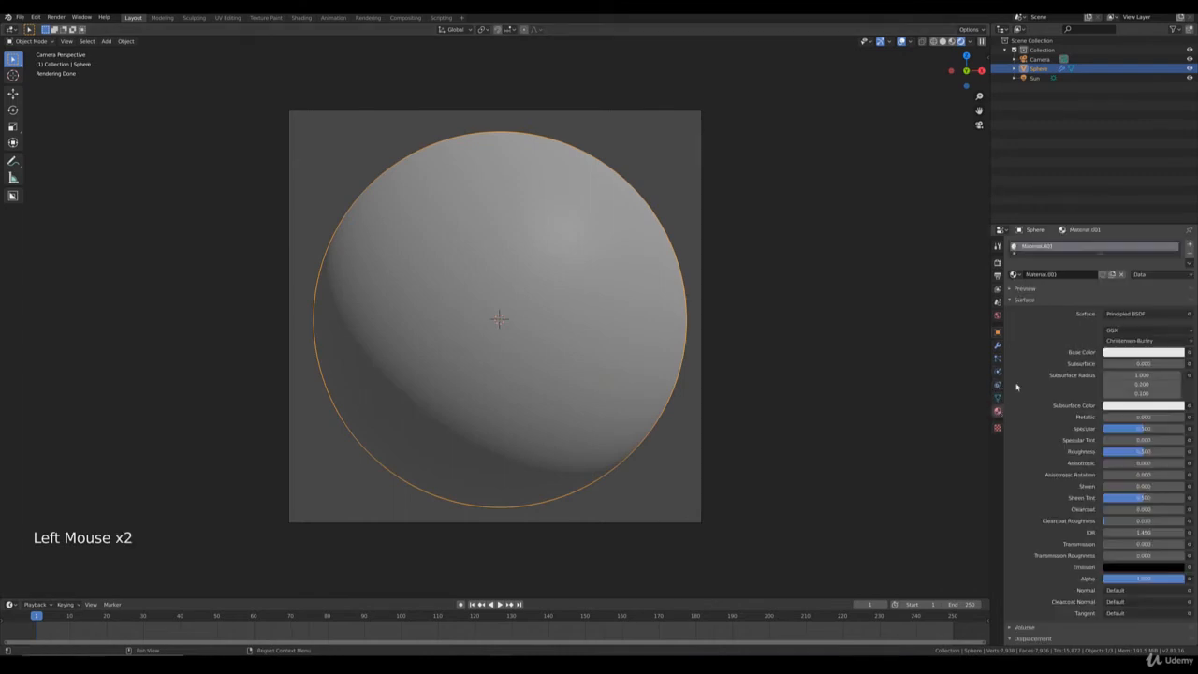
{"action": "left_click", "coordinate": [997, 357]}
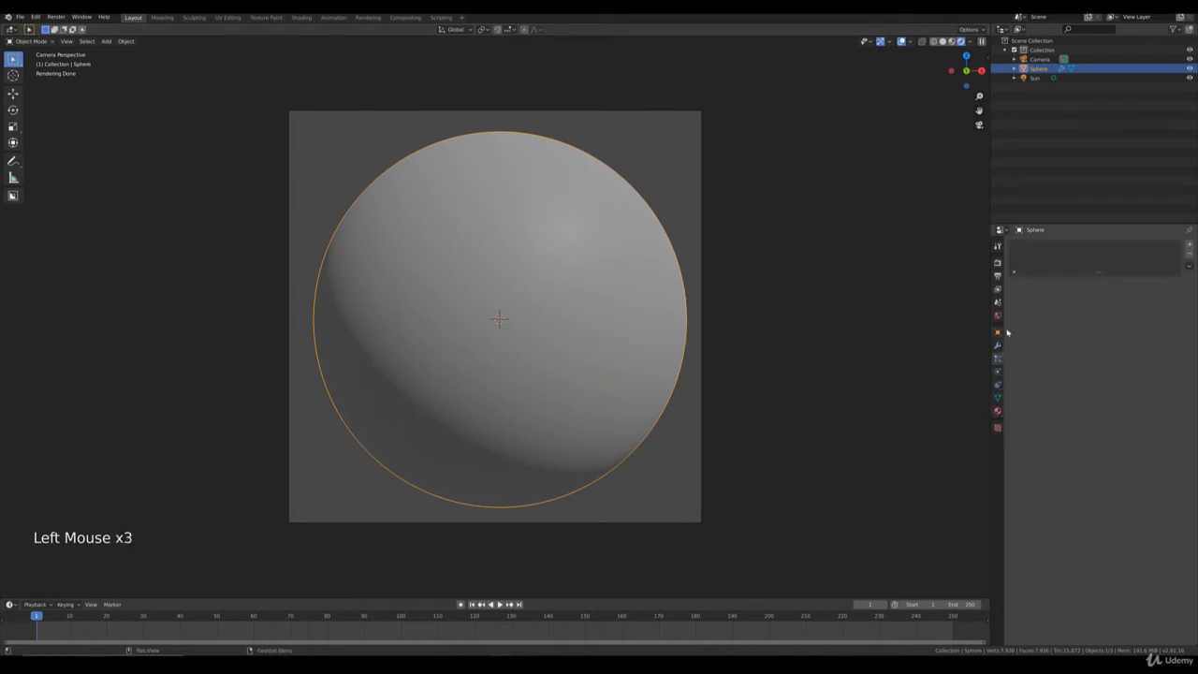
{"action": "left_click", "coordinate": [683, 349]}
{"action": "left_click", "coordinate": [996, 345]}
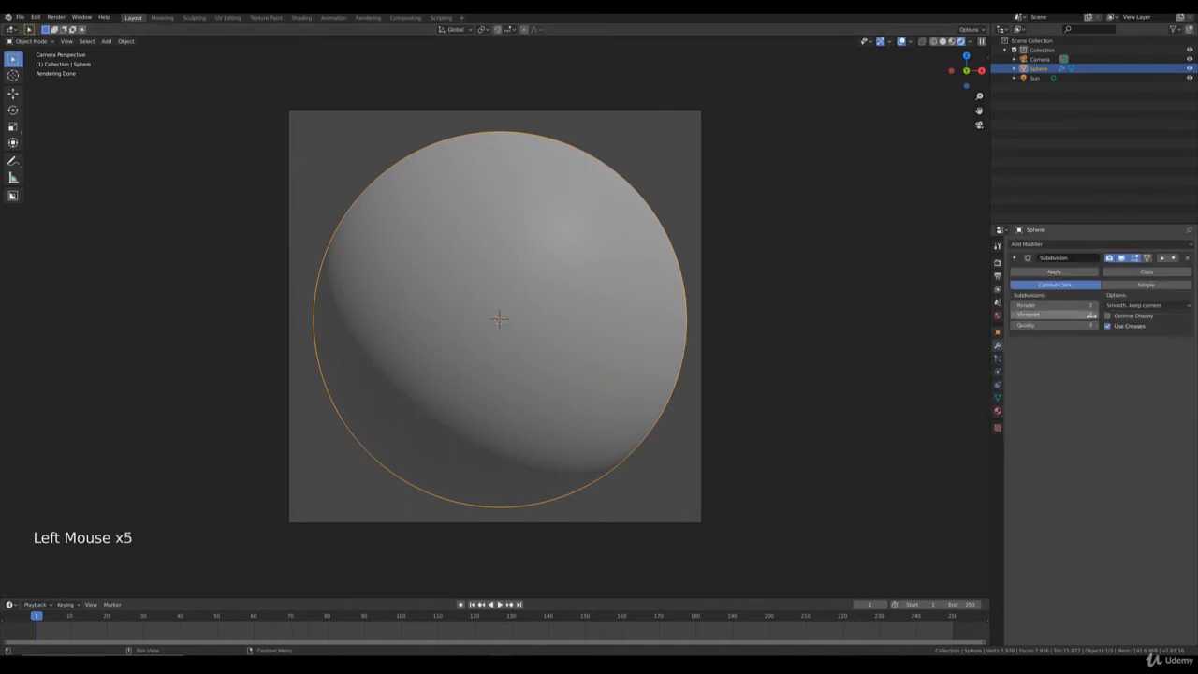
{"action": "left_click", "coordinate": [1095, 306]}
{"action": "left_click", "coordinate": [1096, 306]}
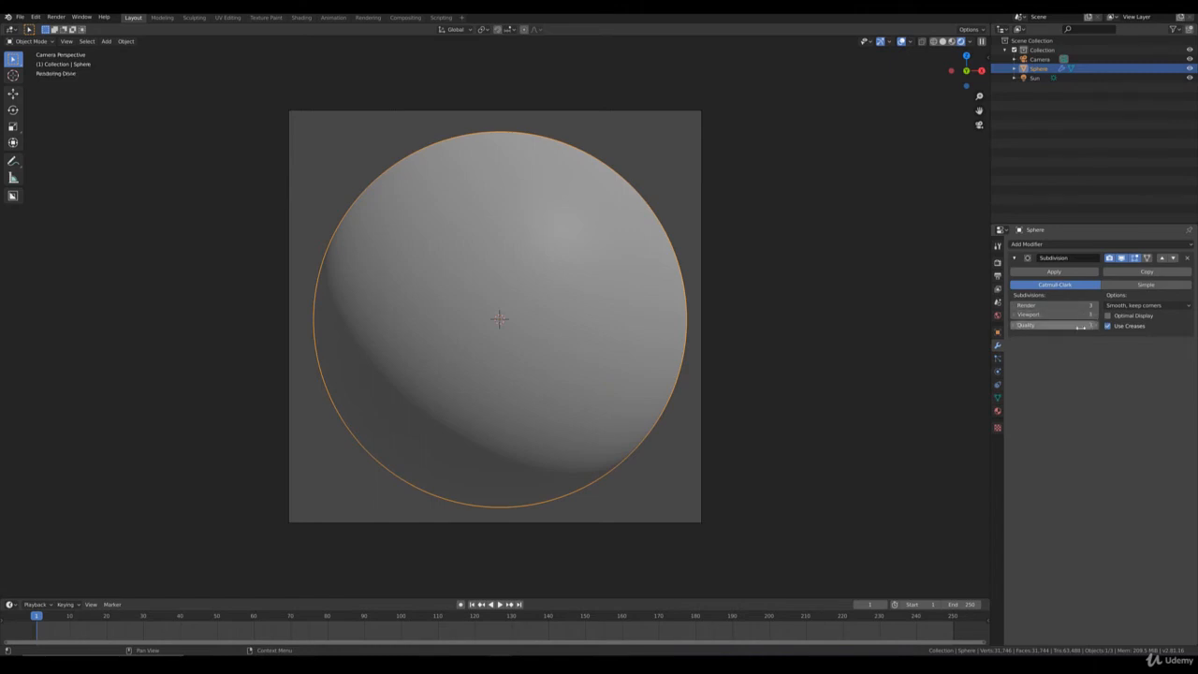
Lower the sphere's viewport subdivision level to 0 for comparison and restore it to 3
{"action": "left_click", "coordinate": [1013, 315]}
{"action": "left_click", "coordinate": [1013, 315]}
{"action": "left_click", "coordinate": [1014, 316]}
{"action": "left_click", "coordinate": [1013, 316]}
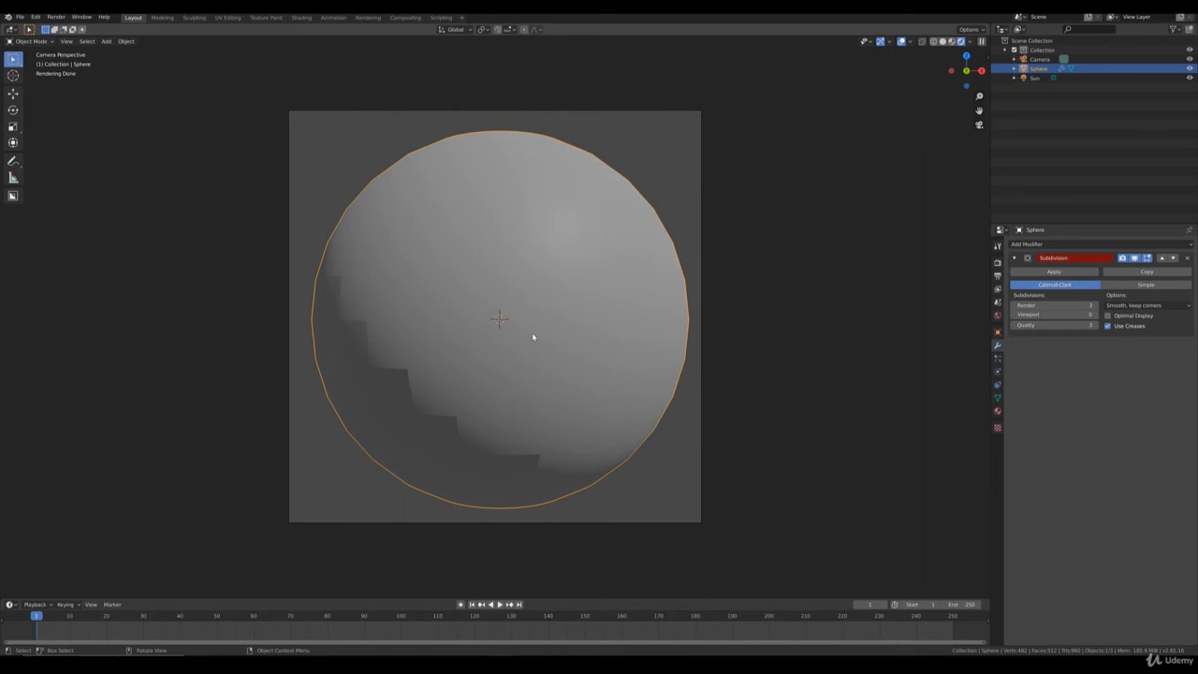
{"action": "left_click", "coordinate": [1096, 316]}
{"action": "left_click", "coordinate": [1095, 316]}
{"action": "left_click", "coordinate": [1096, 315]}
{"action": "left_click", "coordinate": [1096, 316]}
{"action": "left_click", "coordinate": [1096, 315]}
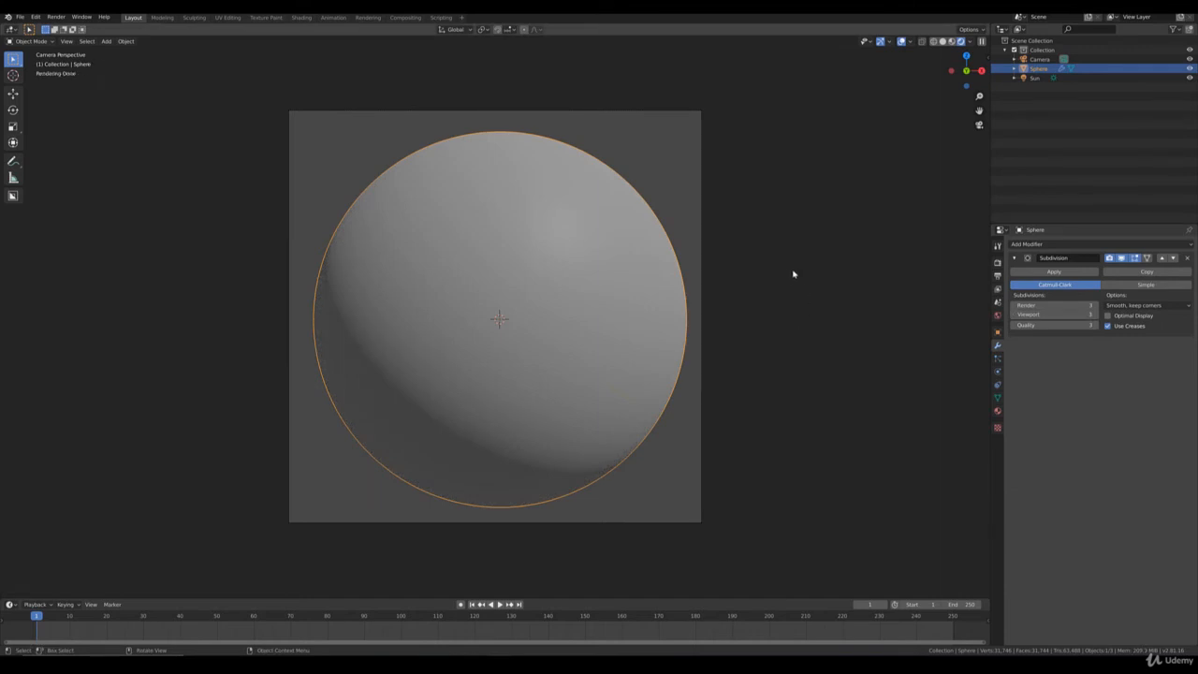
Use a Sky Texture as the color of the world background
{"action": "left_click", "coordinate": [998, 318]}
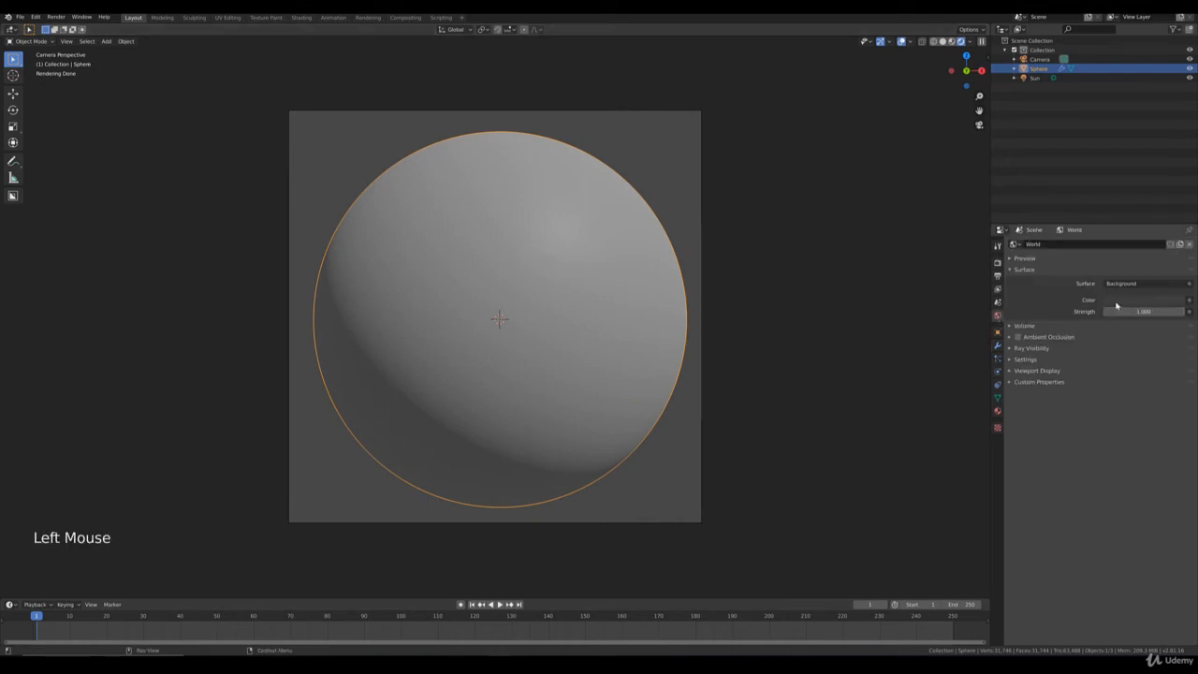
{"action": "left_click", "coordinate": [1188, 301]}
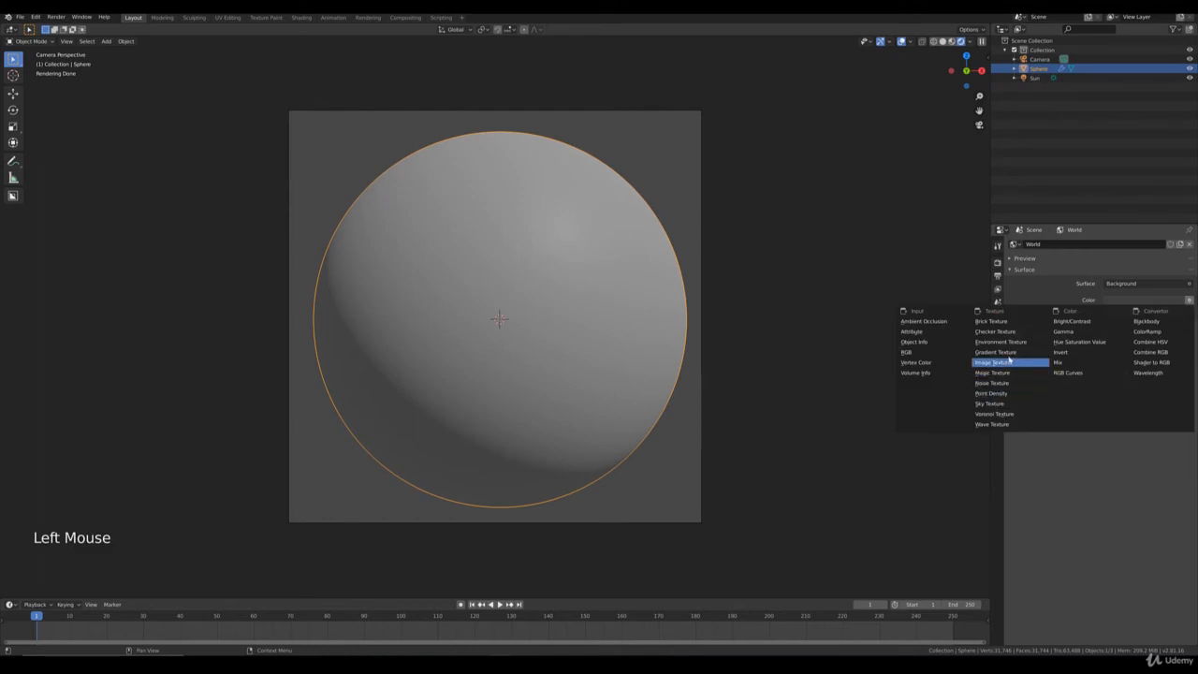
{"action": "left_click", "coordinate": [997, 403]}
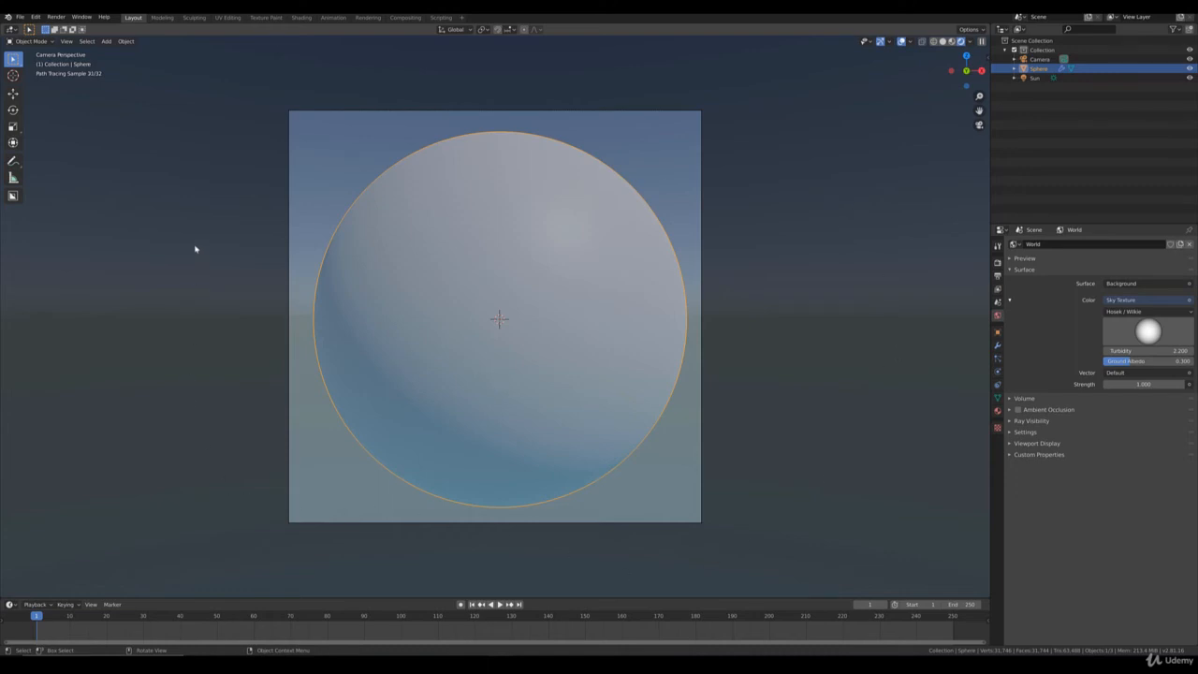
Enable the Transparent film option in the render settings to hide the background
{"action": "left_click", "coordinate": [997, 264]}
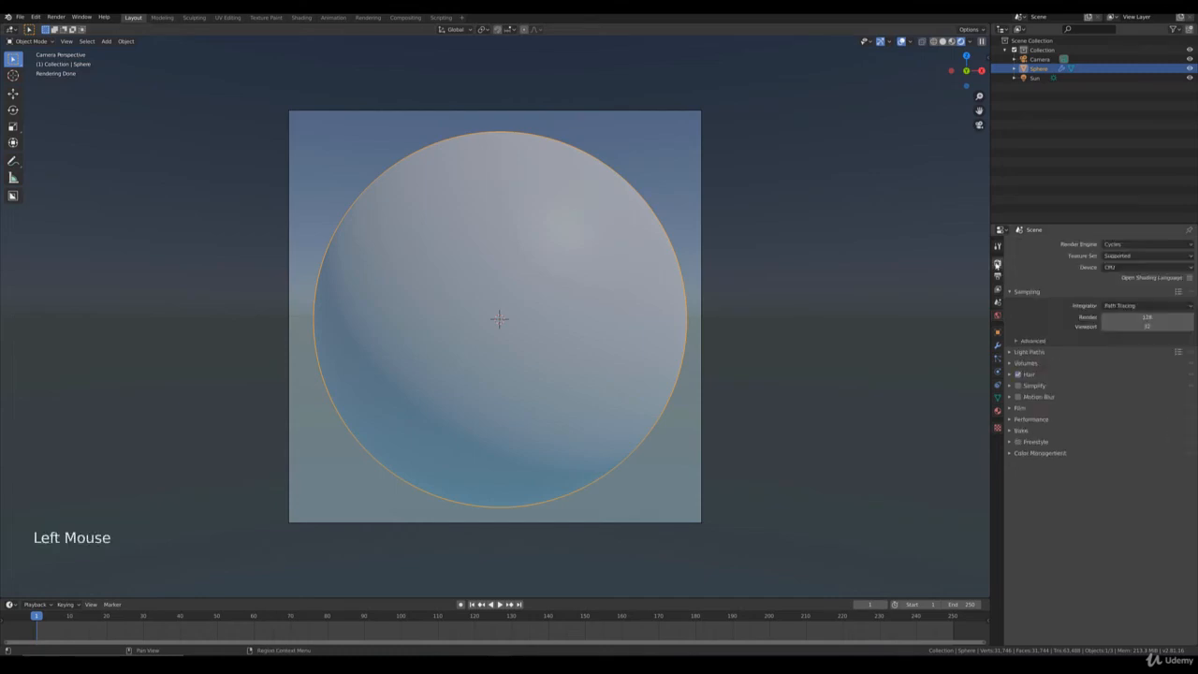
{"action": "left_click", "coordinate": [1012, 411]}
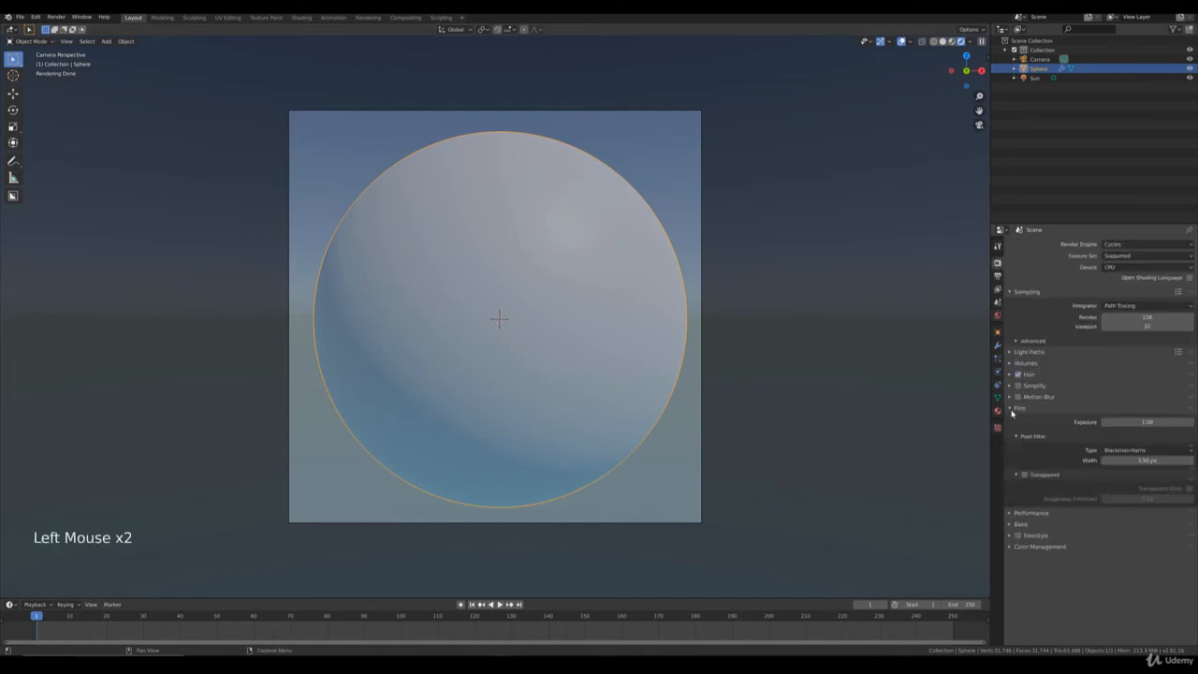
{"action": "left_click", "coordinate": [1025, 475]}
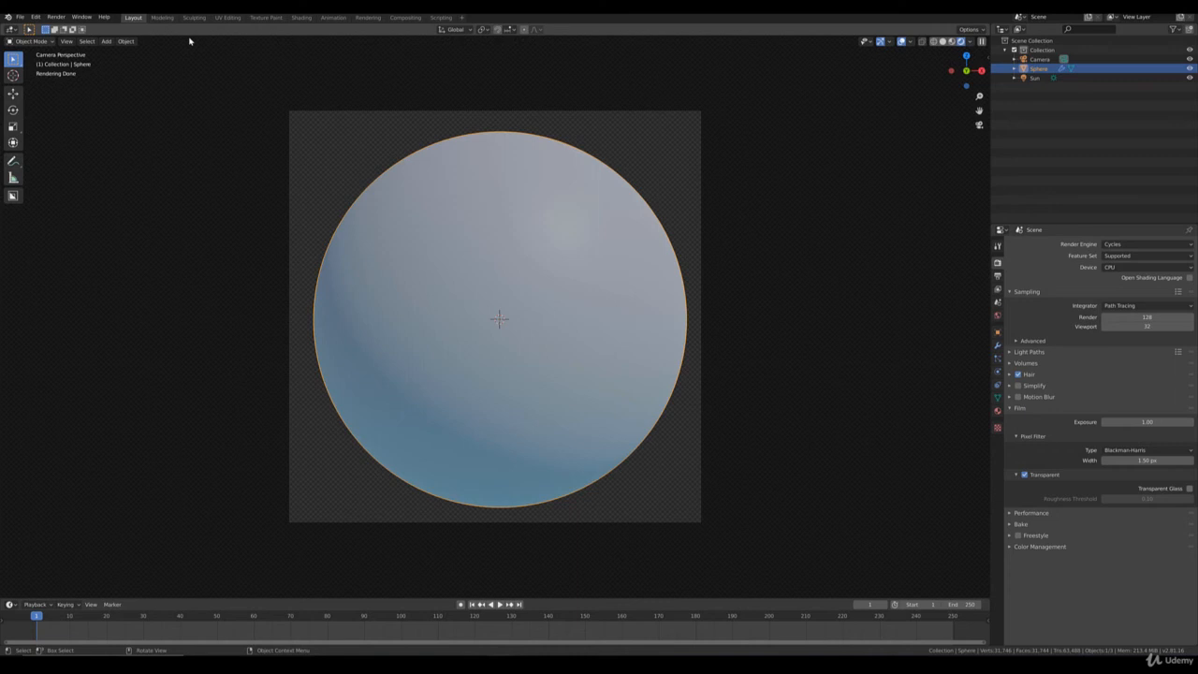
Switch to Solid shading, split the 3D Viewport into two side-by-side areas and make one of them a Shader Editor
{"action": "key", "text": "z"}
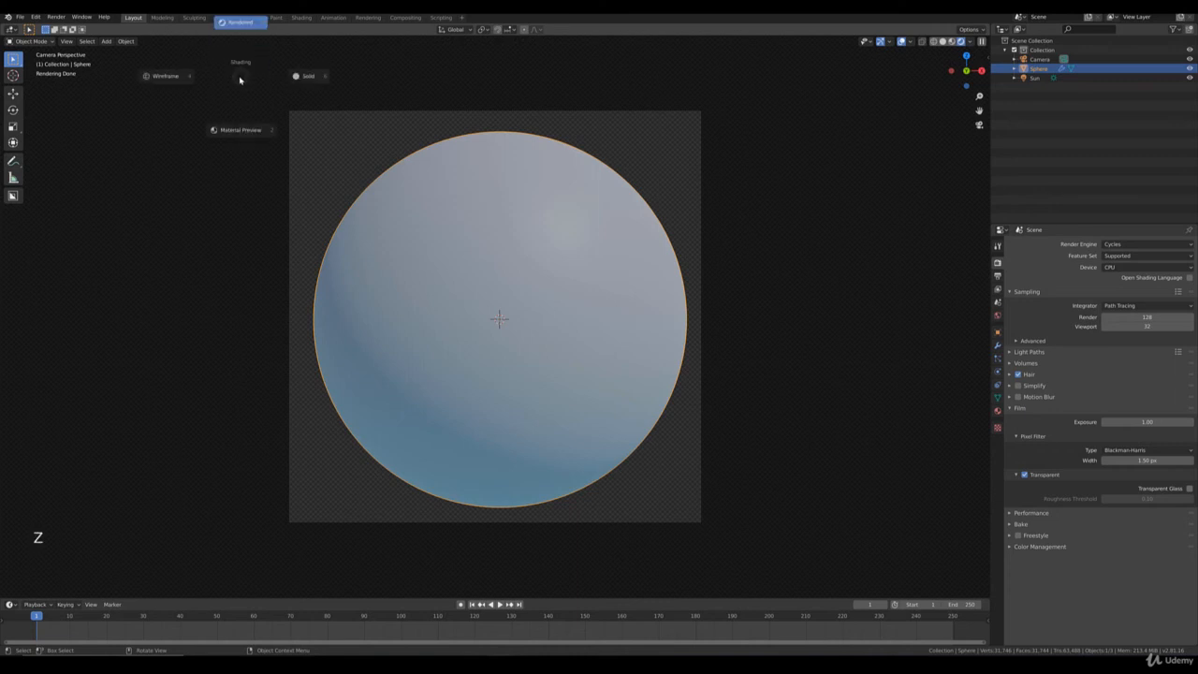
{"action": "left_click", "coordinate": [301, 77]}
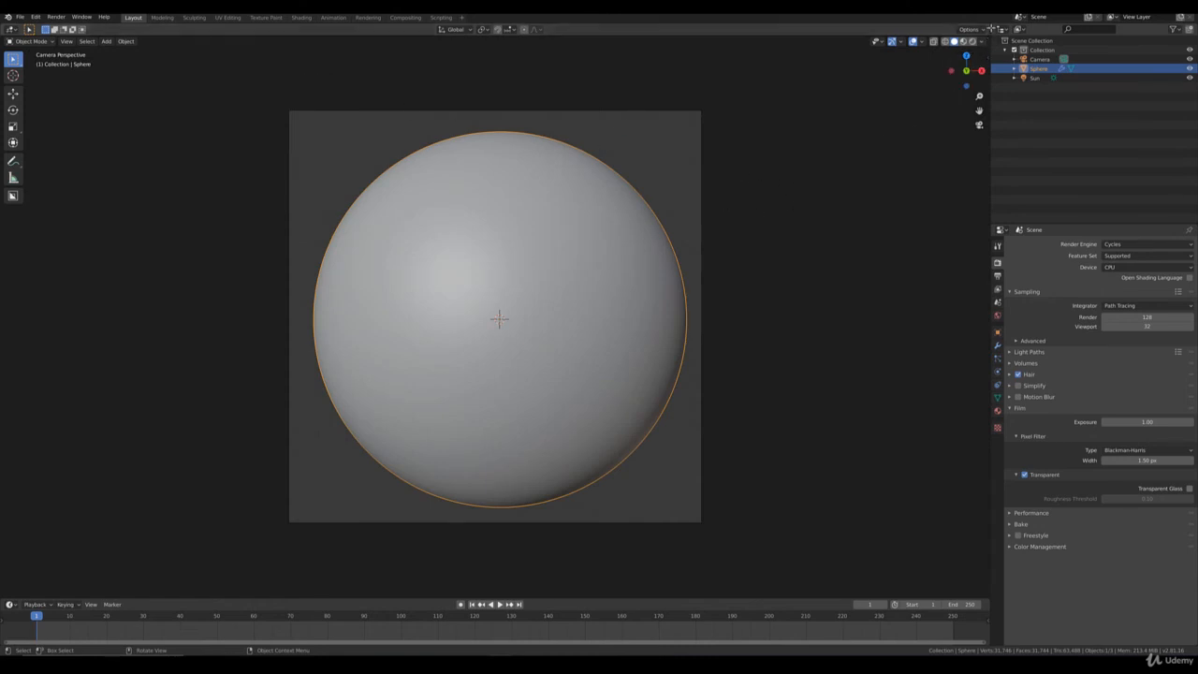
{"action": "mouse_move", "coordinate": [990, 27]}
{"action": "left_mouse_down"}
{"action": "mouse_move", "coordinate": [886, 26]}
{"action": "mouse_move", "coordinate": [995, 32]}
{"action": "left_mouse_up"}
{"action": "left_click", "coordinate": [995, 32]}
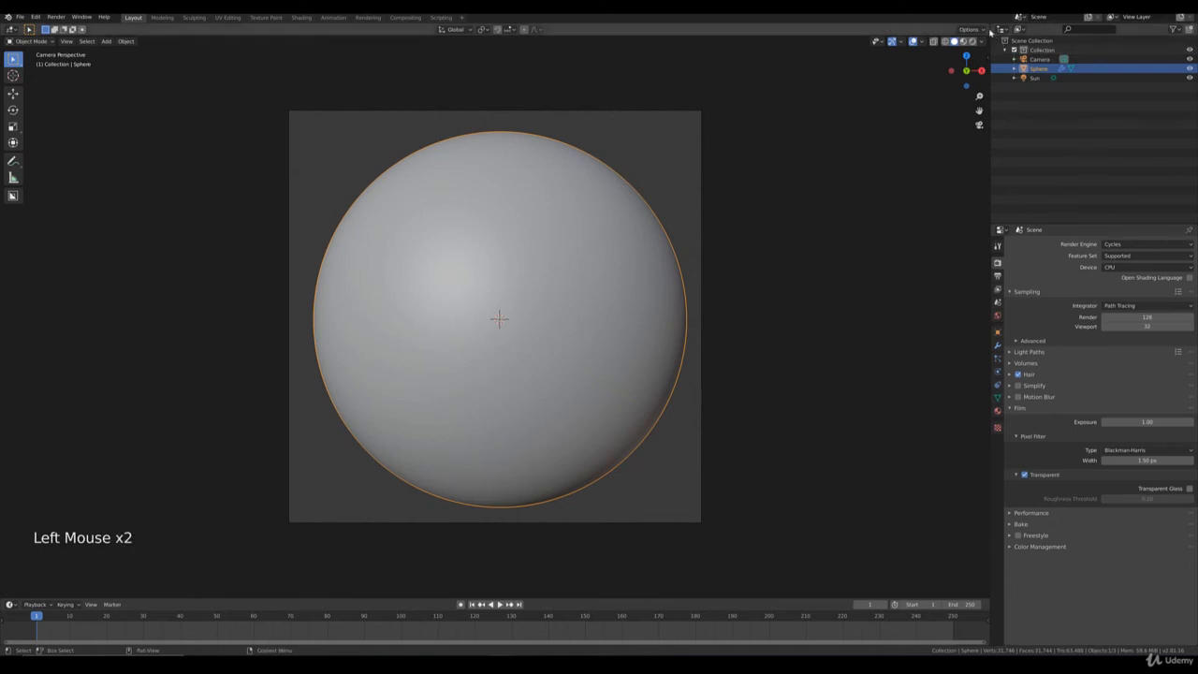
{"action": "left_click_drag", "start_coordinate": [990, 25], "coordinate": [841, 184]}
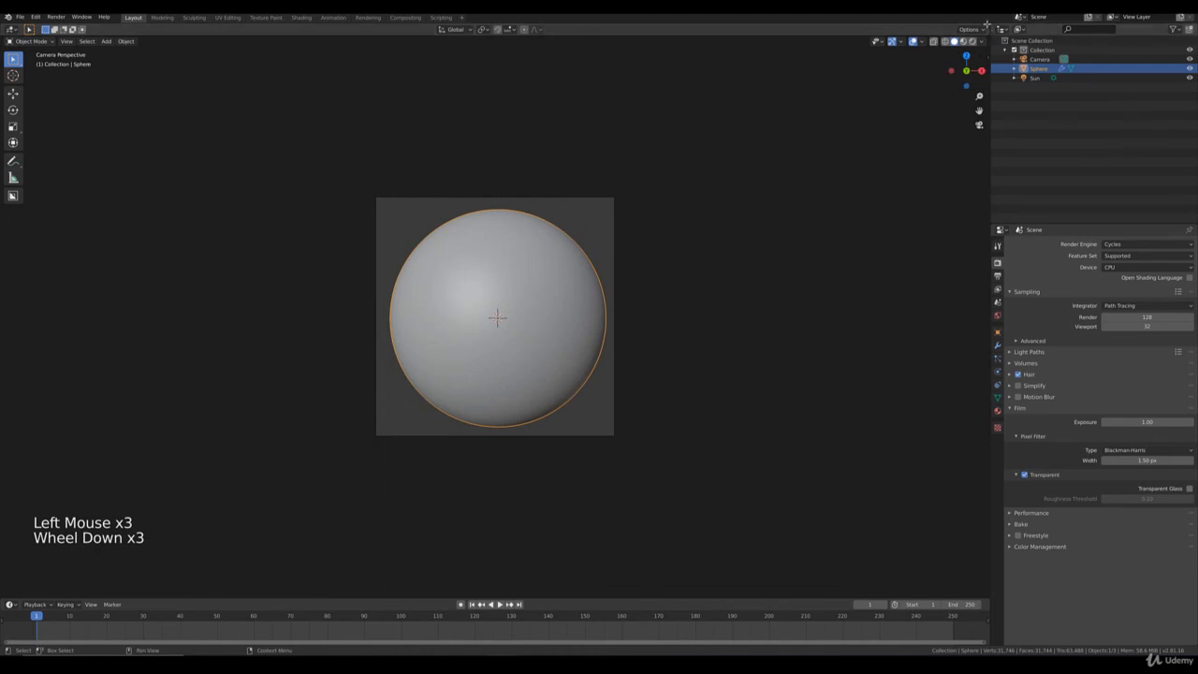
{"action": "left_click_drag", "start_coordinate": [987, 26], "coordinate": [571, 75]}
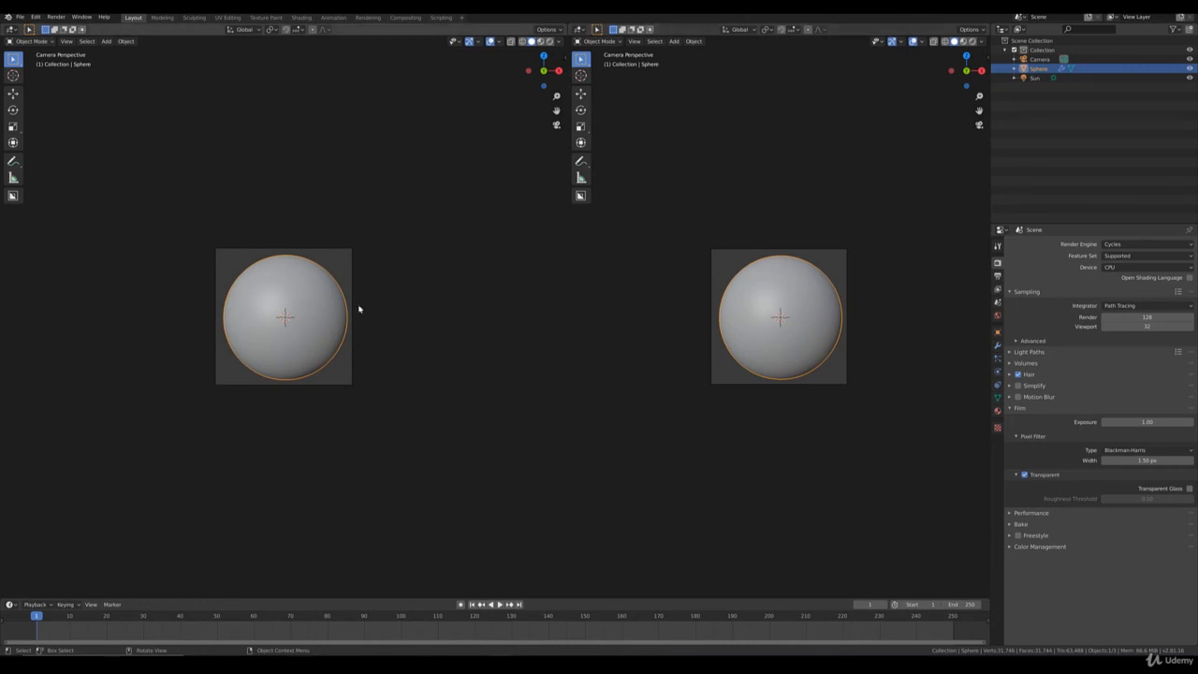
{"action": "left_click", "coordinate": [12, 31]}
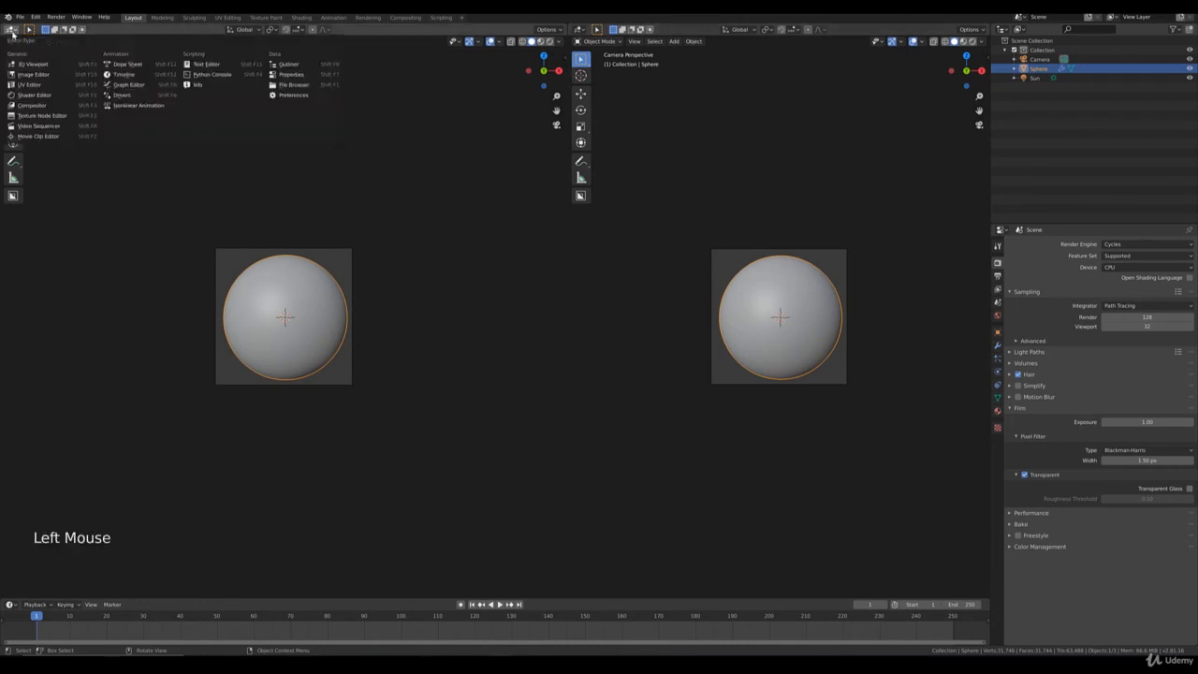
{"action": "left_click", "coordinate": [37, 95]}
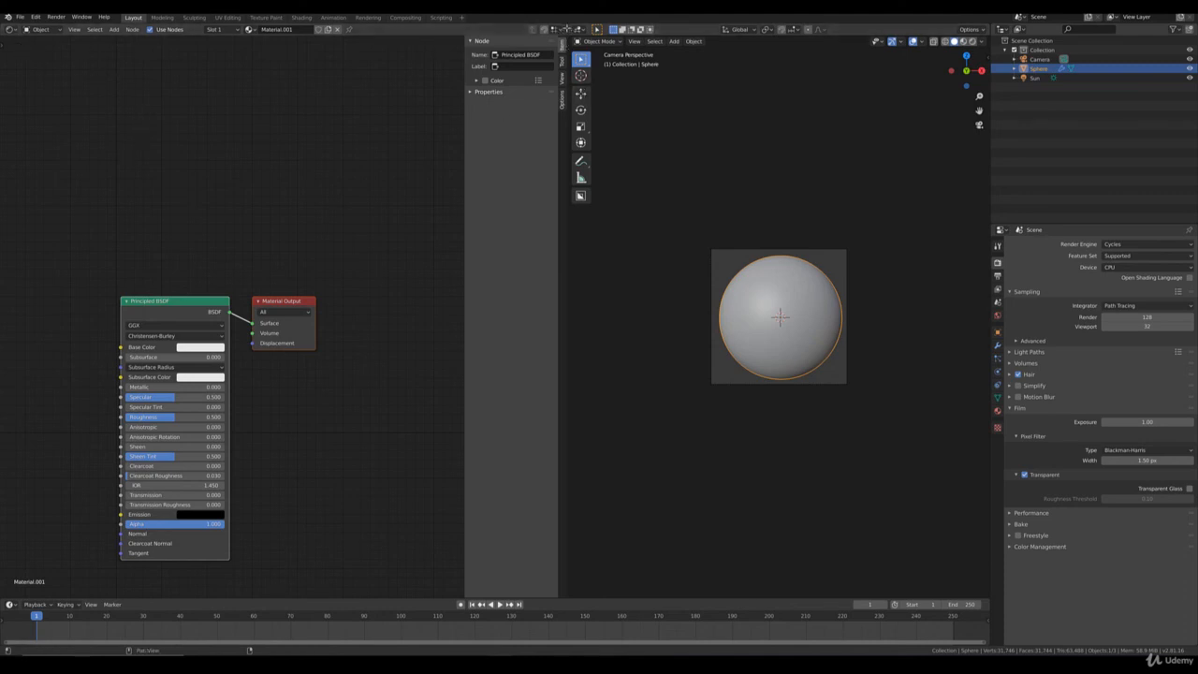
Merge the two areas into one and change it back to a 3D Viewport
{"action": "left_click", "coordinate": [566, 27]}
{"action": "left_click_drag", "start_coordinate": [565, 27], "coordinate": [646, 75]}
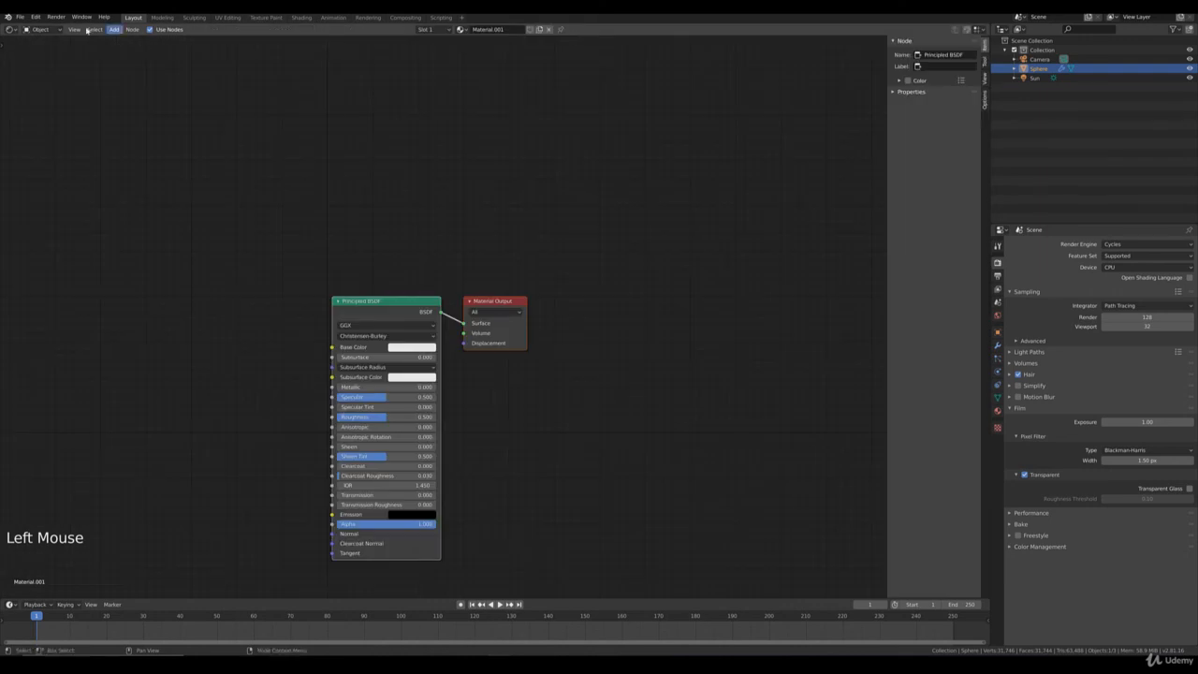
{"action": "left_click", "coordinate": [15, 30]}
{"action": "left_click", "coordinate": [30, 64]}
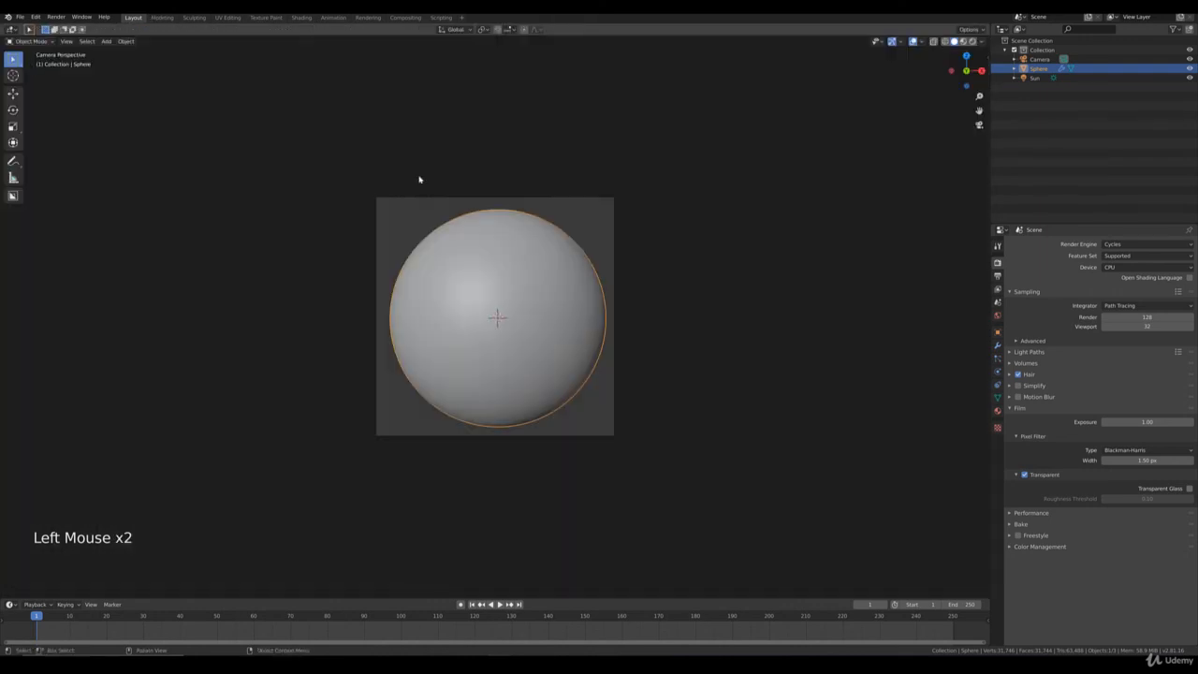
Set up the Shading workspace with a Rendered camera view of the sphere and all its material nodes framed
{"action": "left_click", "coordinate": [302, 18]}
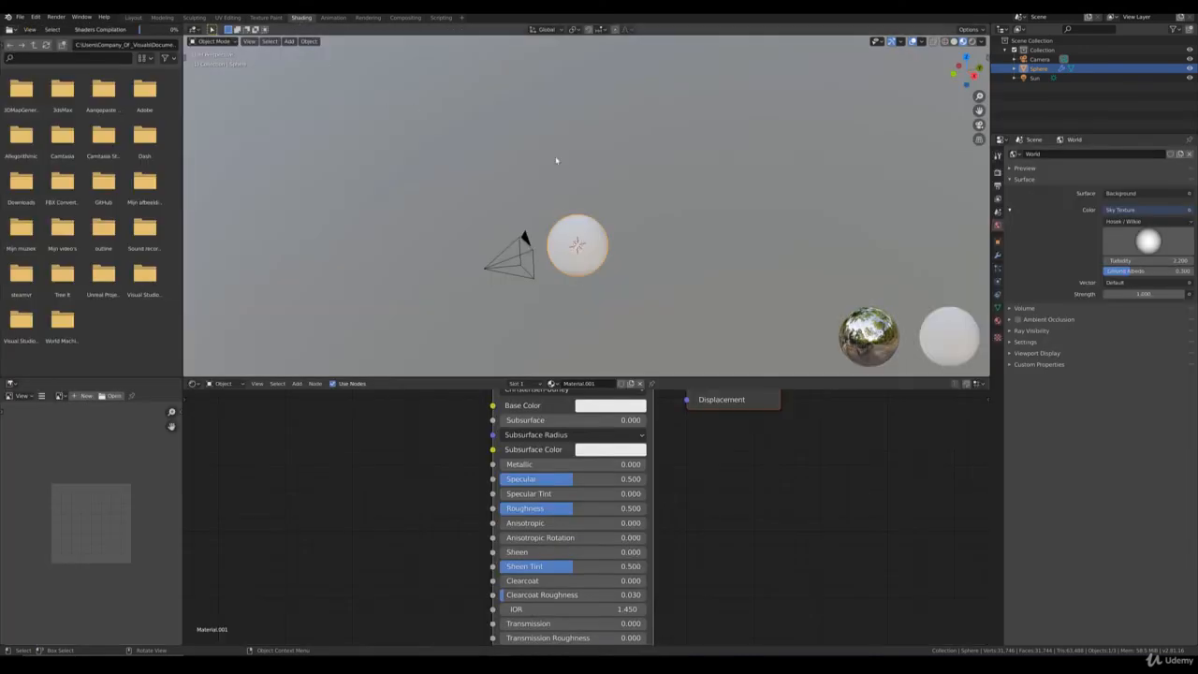
{"action": "left_click", "coordinate": [998, 173]}
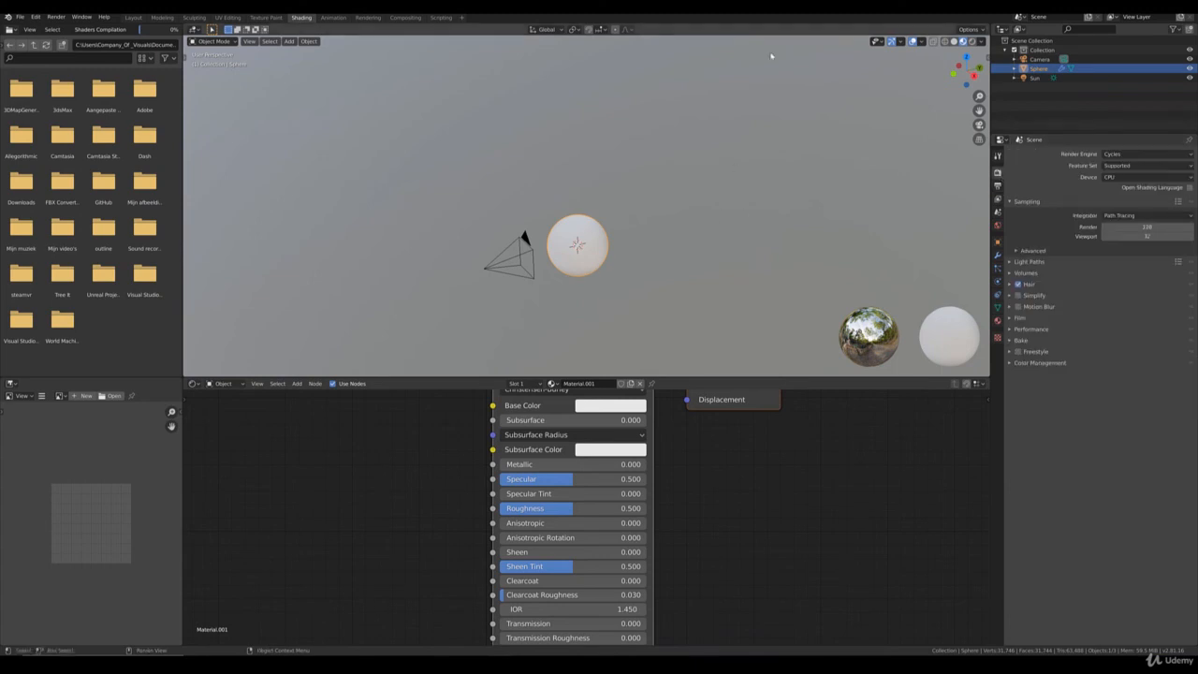
{"action": "key", "text": "KP_0"}
{"action": "scroll", "coordinate": [726, 170], "scroll_direction": "down", "scroll_amount": 3}
{"action": "key", "text": "z"}
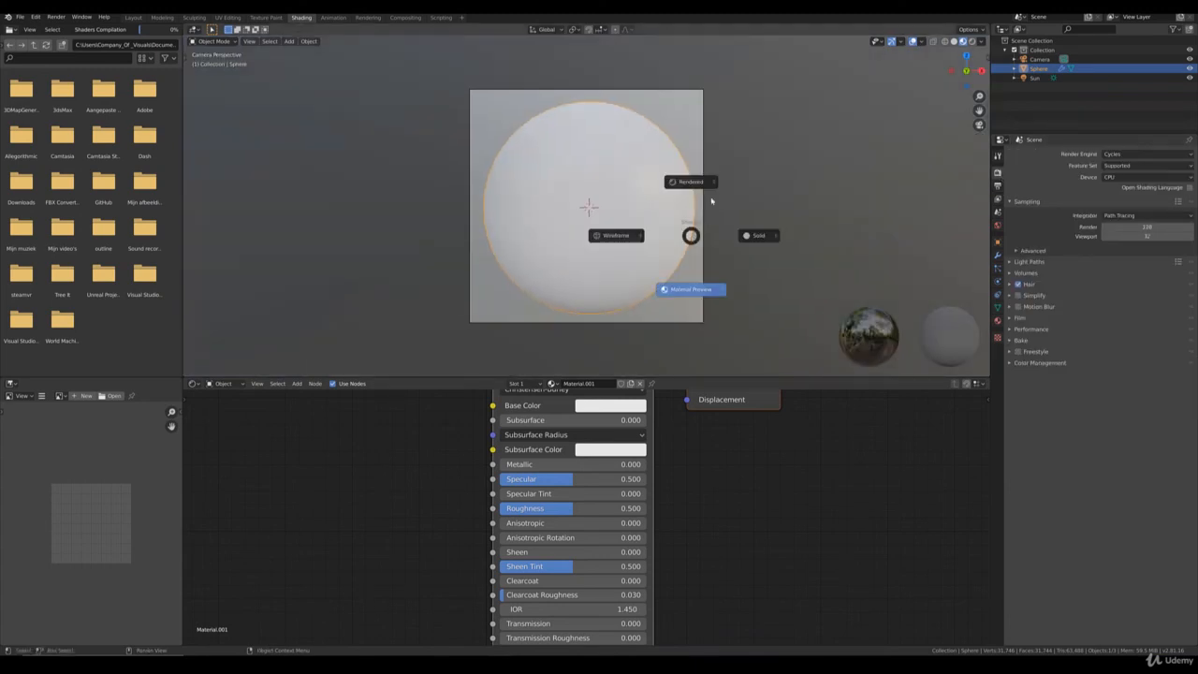
{"action": "left_click", "coordinate": [707, 183]}
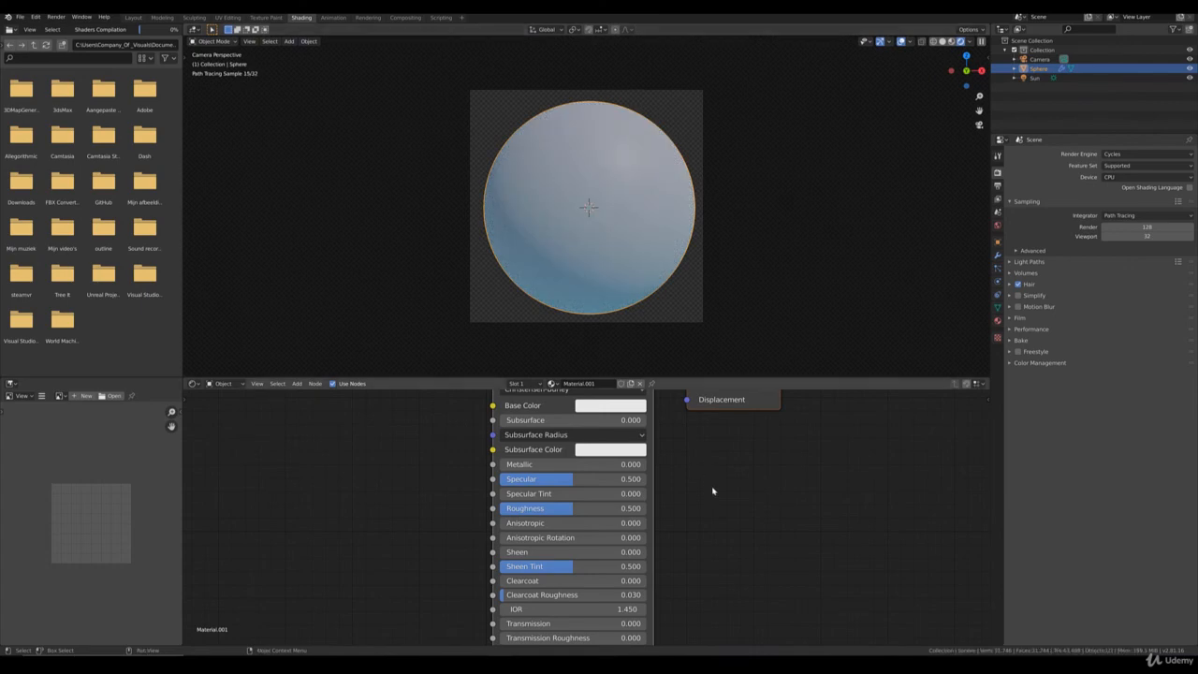
{"action": "key", "text": "Home"}
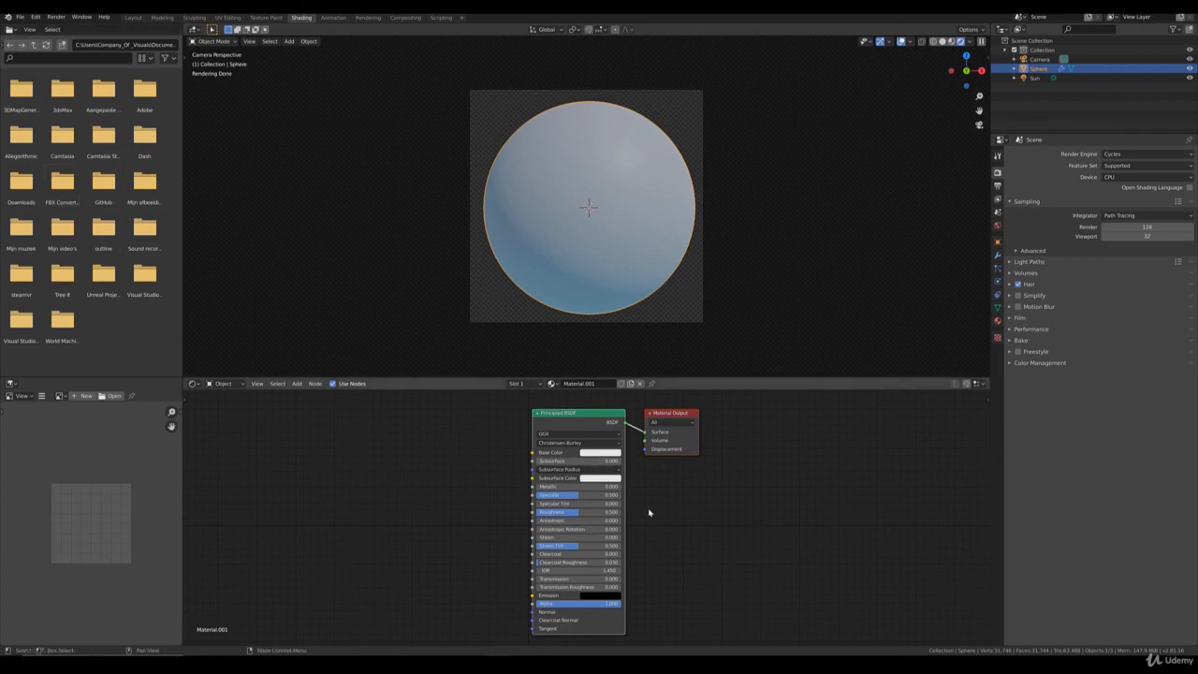
{"action": "scroll", "coordinate": [711, 546], "scroll_direction": "down", "scroll_amount": 1}
{"action": "scroll", "coordinate": [647, 564], "scroll_direction": "up", "scroll_amount": 1}
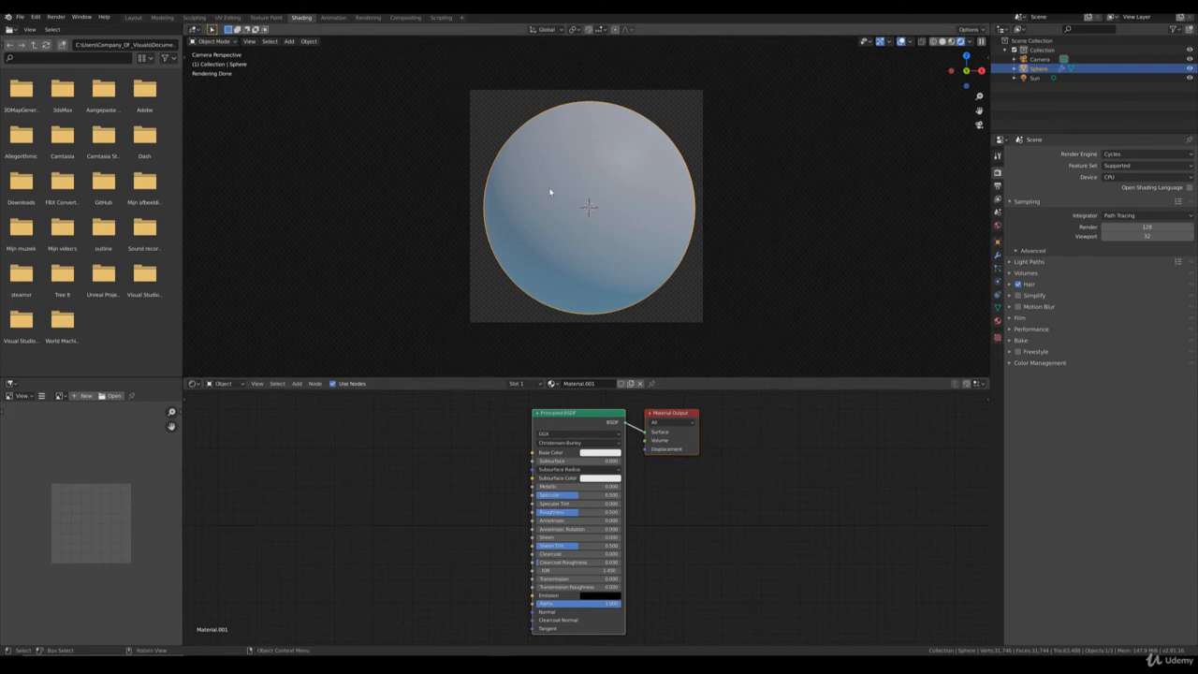
Inspect the sphere from several angles in the Modeling workspace and return to the Shading workspace
{"action": "left_click", "coordinate": [168, 18]}
{"action": "key", "text": "Tab"}
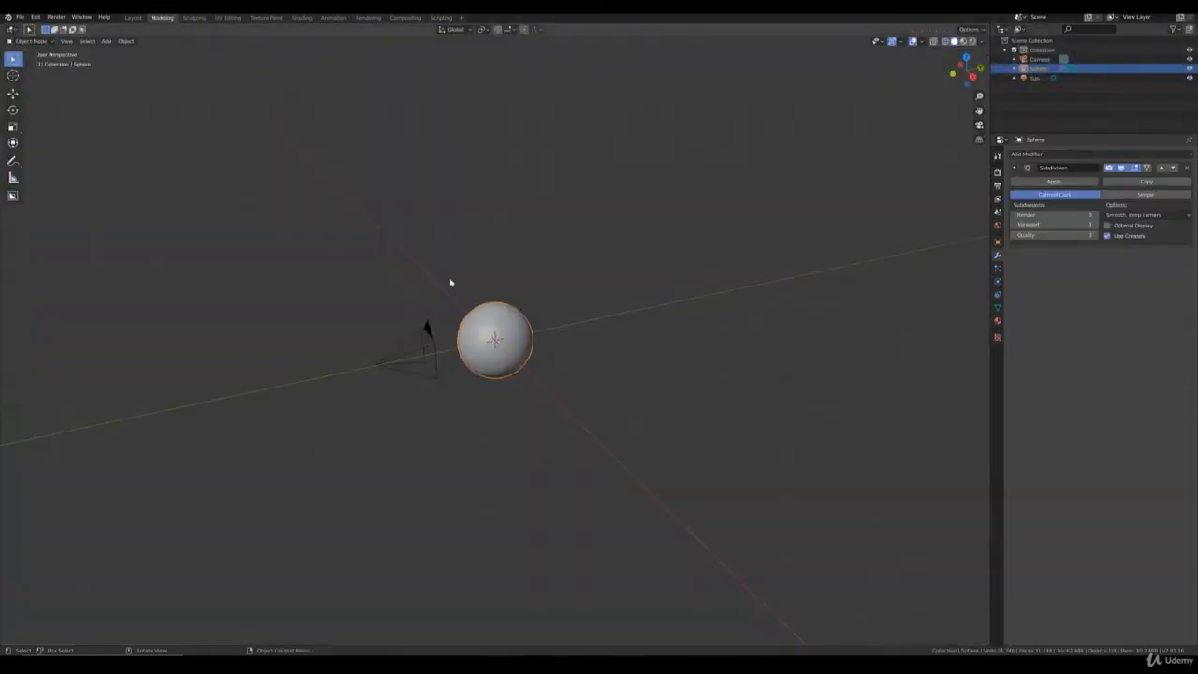
{"action": "middle_click_drag", "start_coordinate": [237, 200], "coordinate": [281, 275]}
{"action": "scroll", "coordinate": [313, 335], "scroll_direction": "up", "scroll_amount": 3}
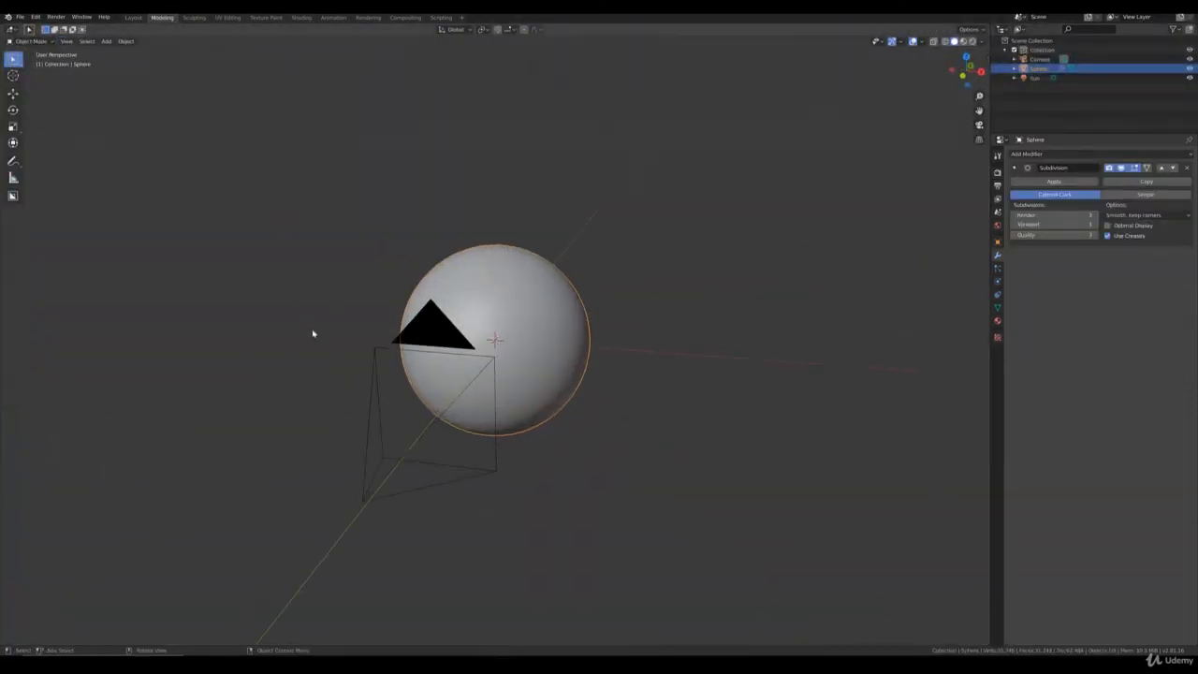
{"action": "scroll", "coordinate": [377, 331], "scroll_direction": "down", "scroll_amount": 3}
{"action": "middle_click_drag", "start_coordinate": [562, 347], "coordinate": [507, 351]}
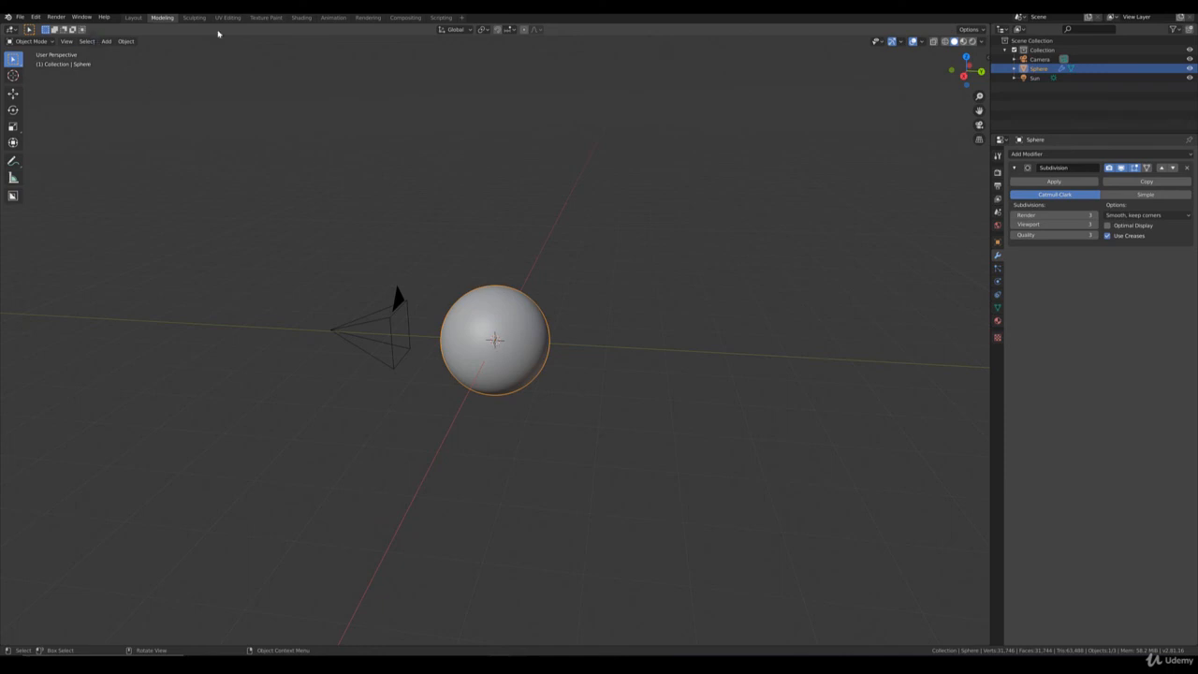
{"action": "left_click", "coordinate": [300, 17]}
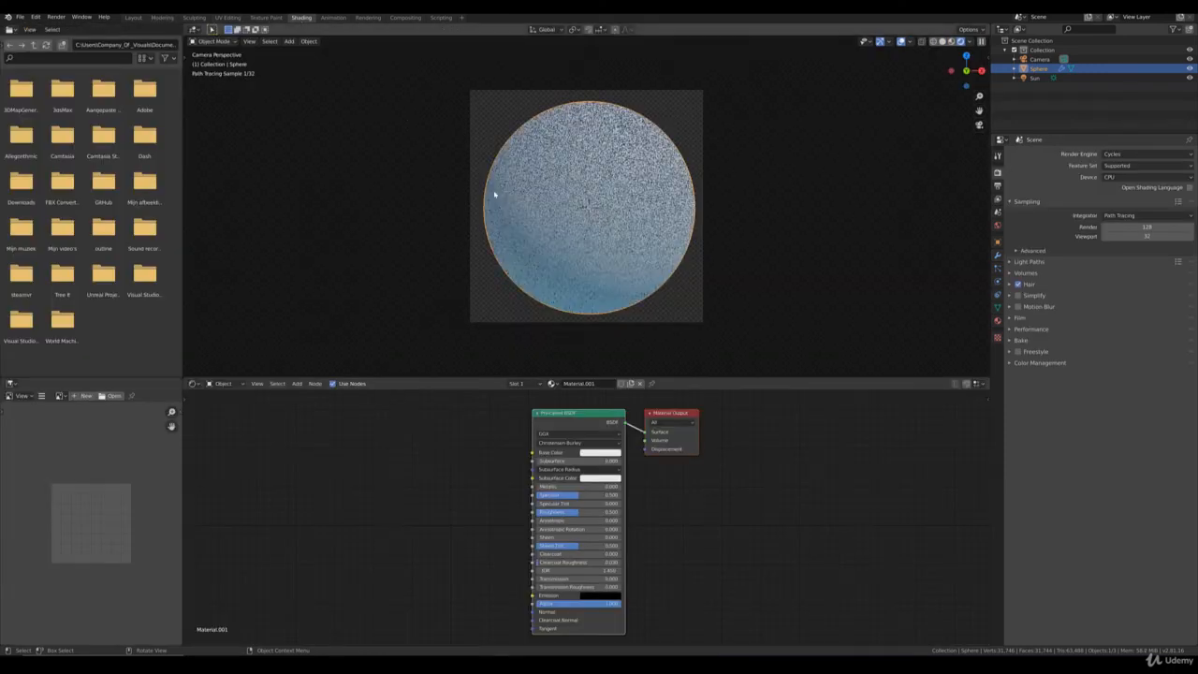